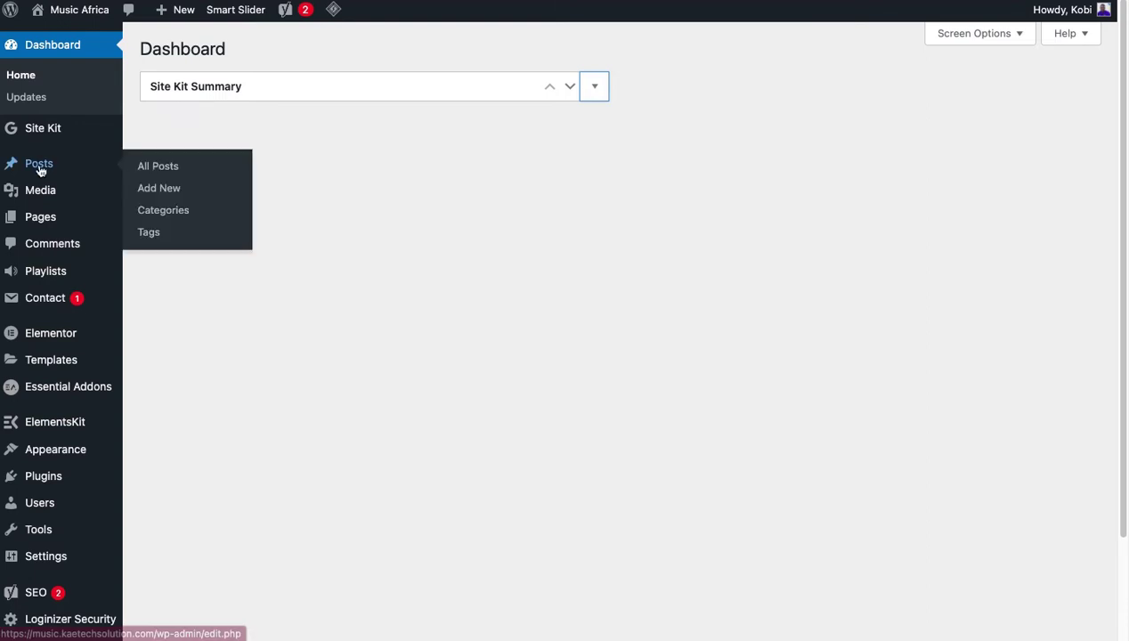
Start a new blank post, dismiss the welcome guide and turn off Fullscreen mode.
click(157, 187)
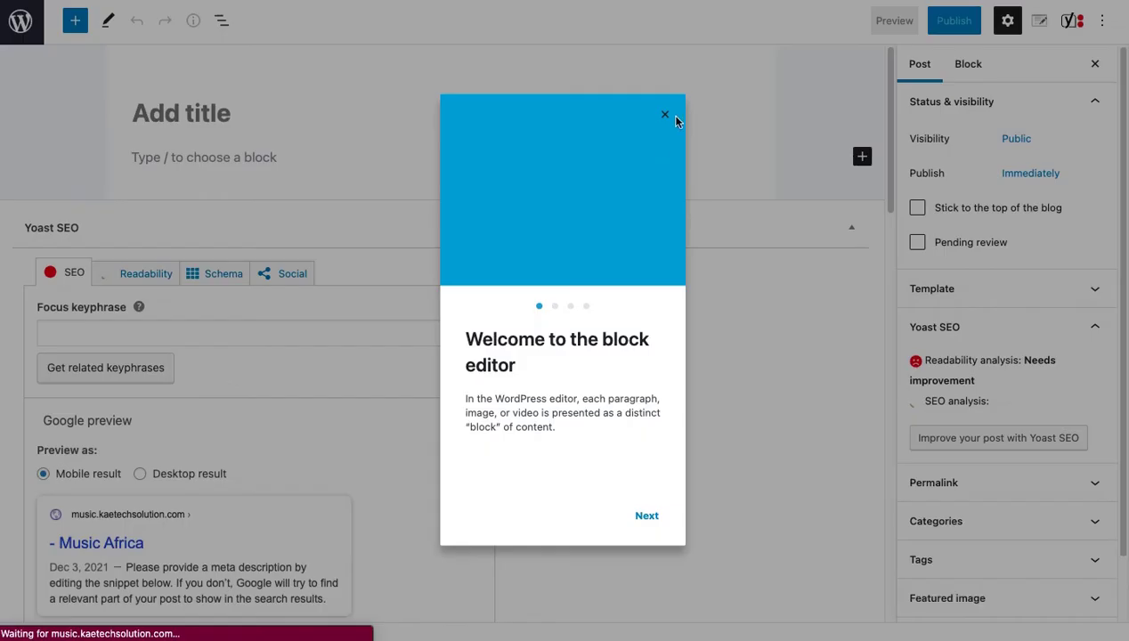
click(666, 116)
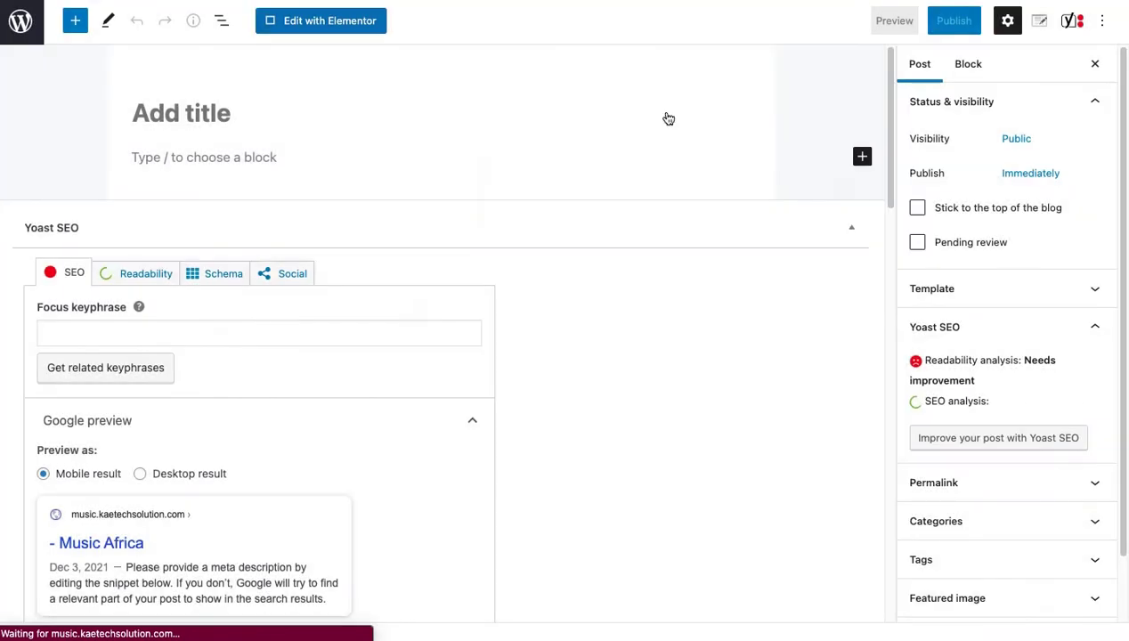
click(1102, 21)
click(1005, 183)
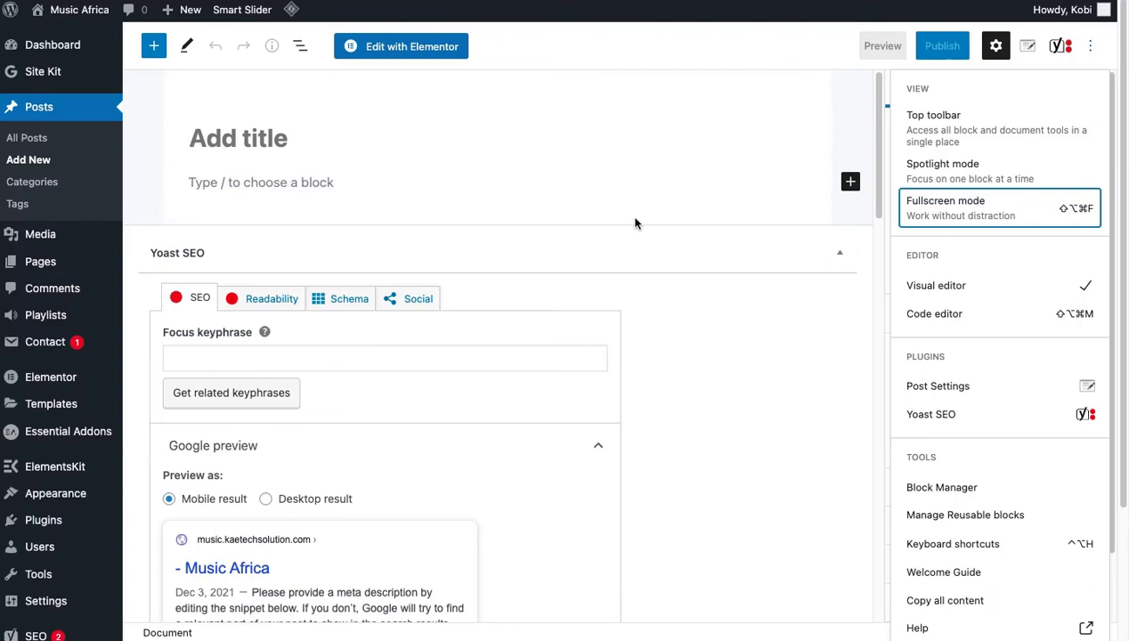
Give the post the title 'My Music for downloads'.
click(303, 133)
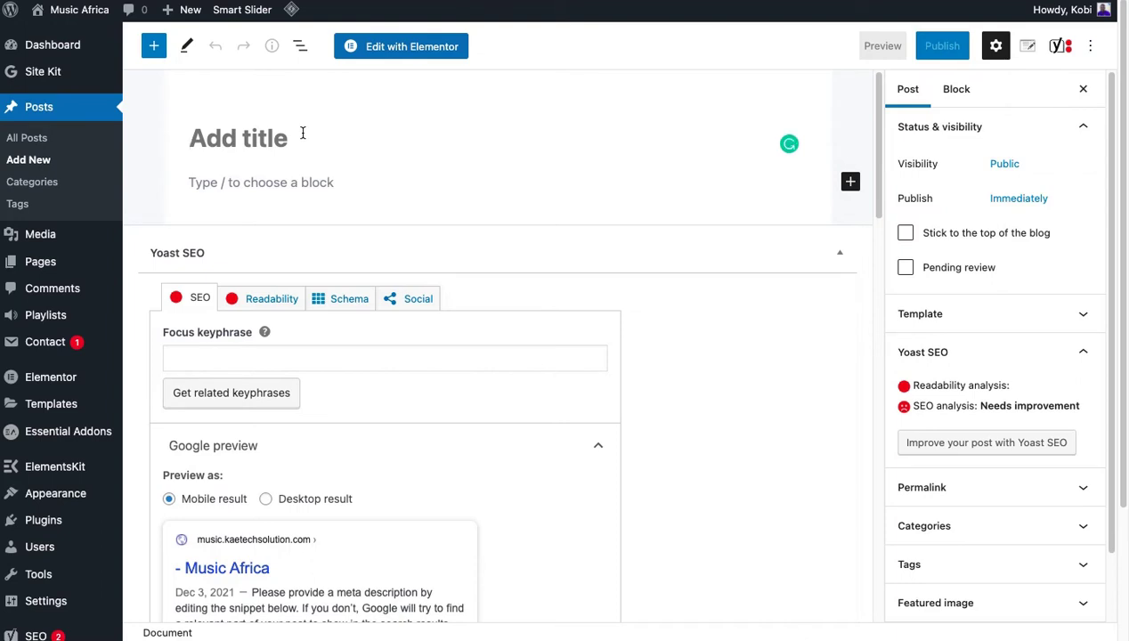
text(My Mu)
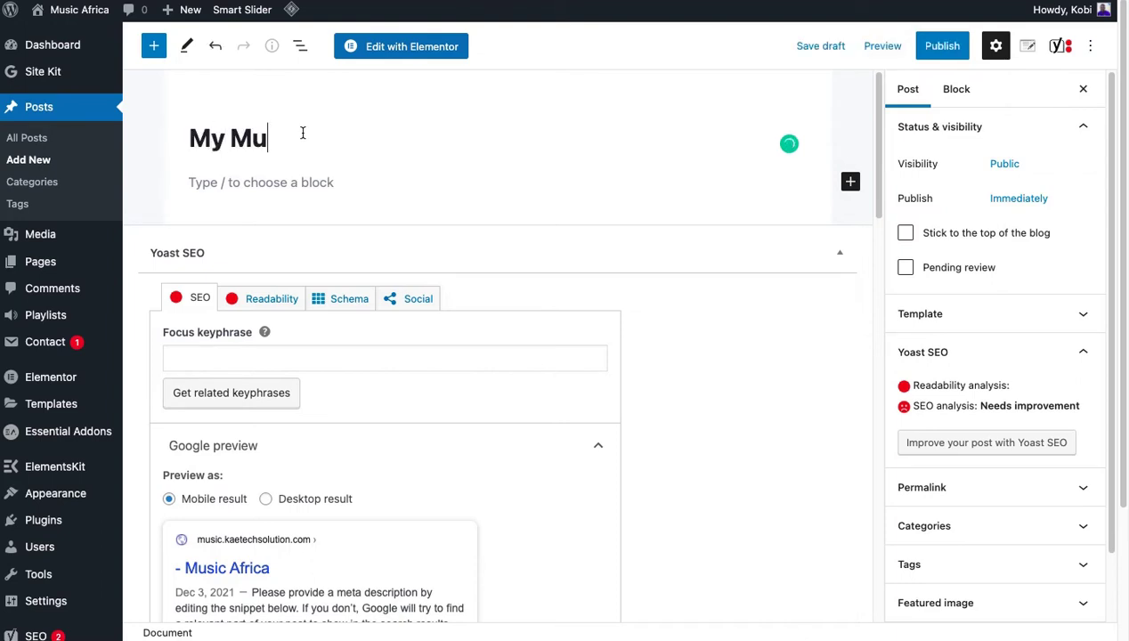
text(sic)
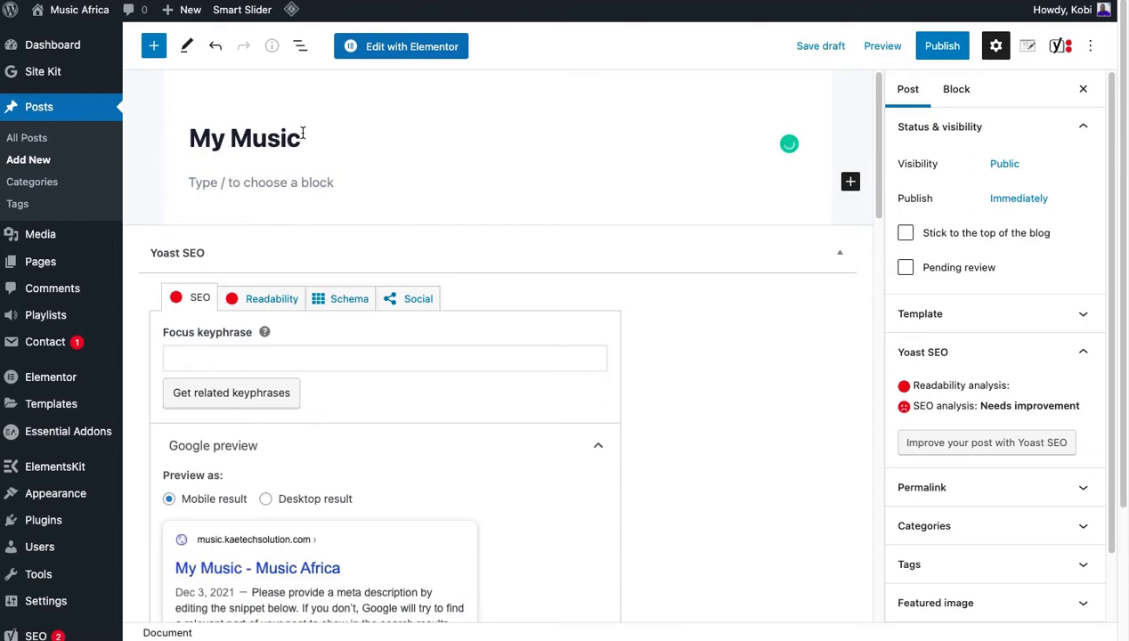
text( for down)
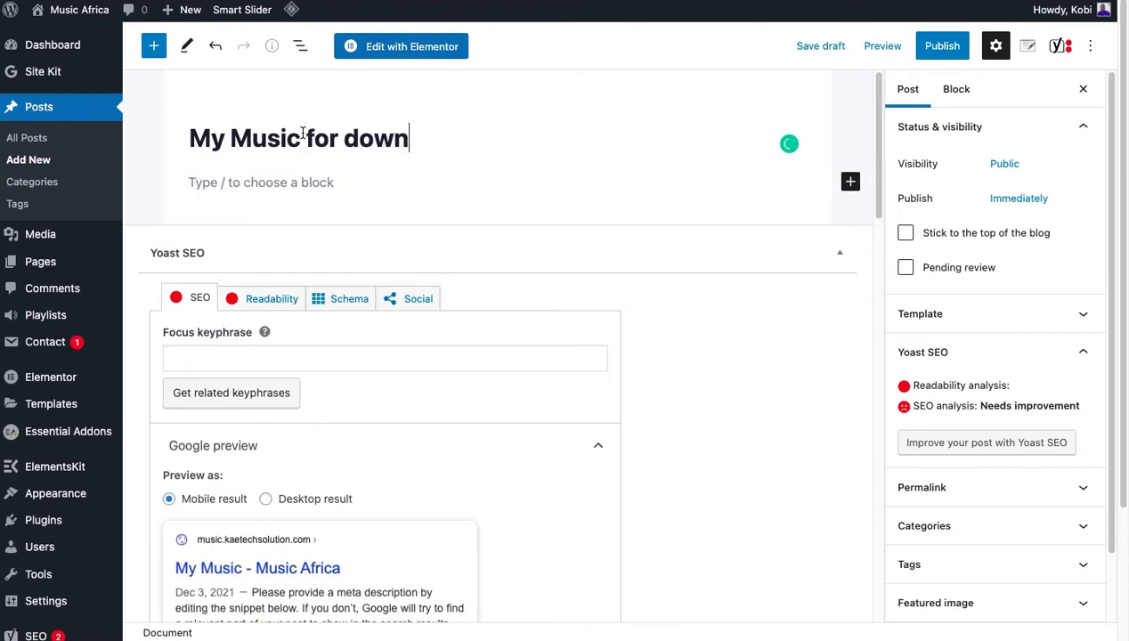
text(load)
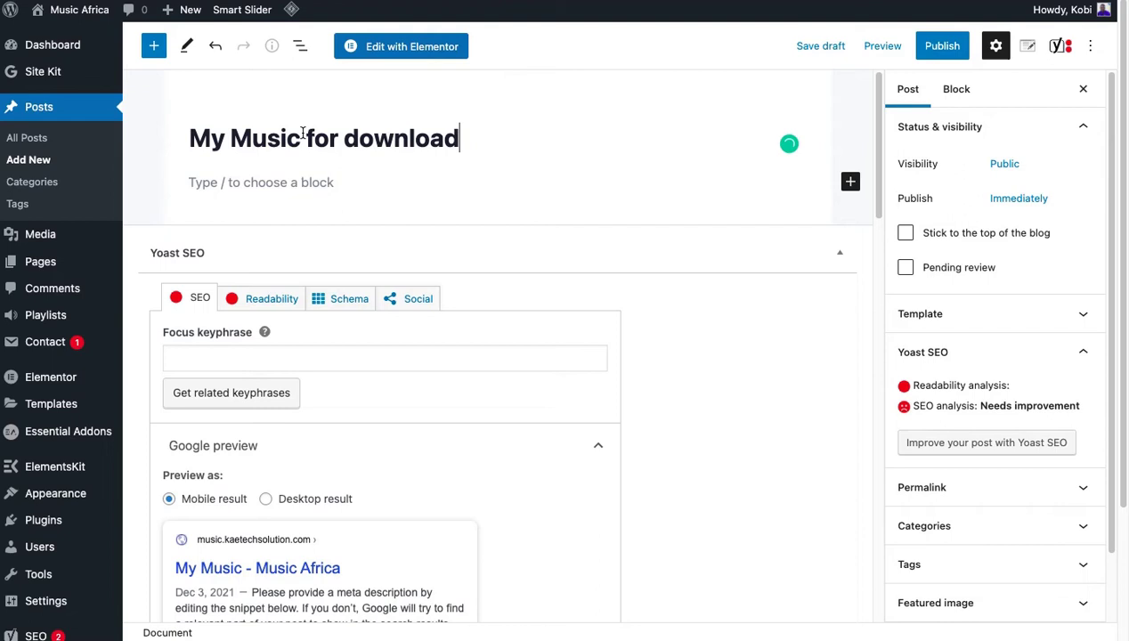
text(s)
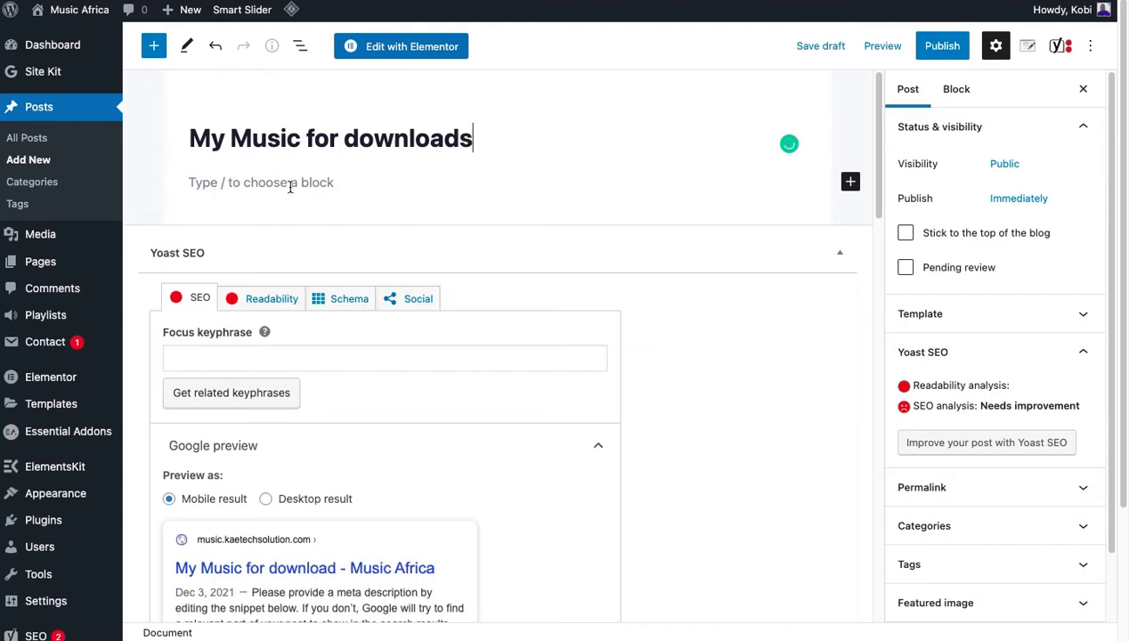
Place the cursor in the empty body block and return with the lipsum.com paragraph copied.
click(233, 183)
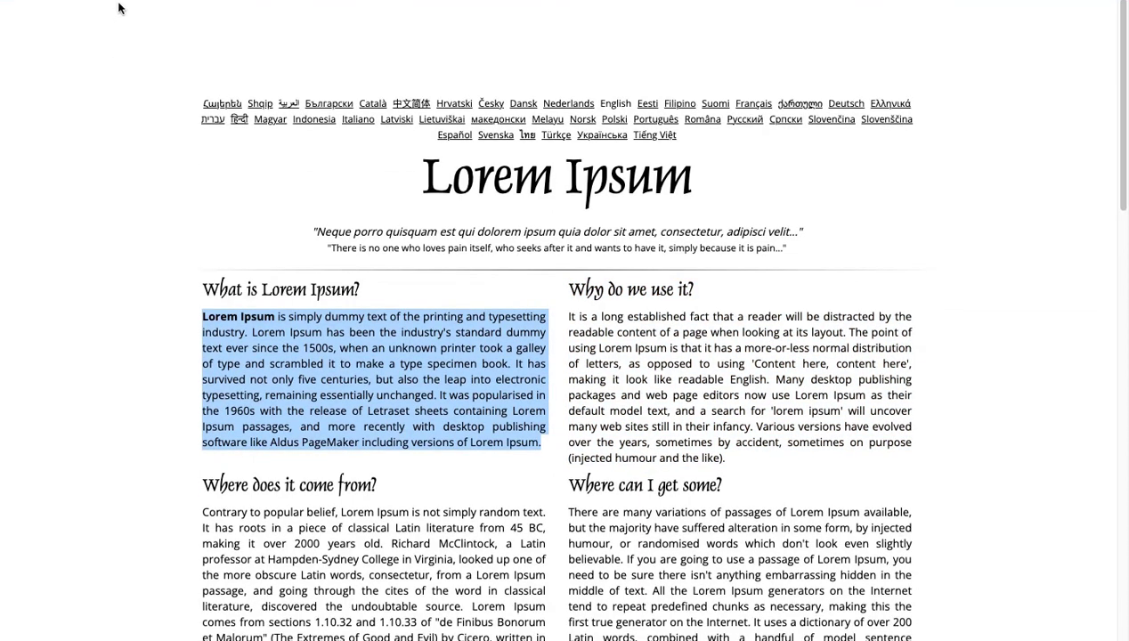
click(118, 8)
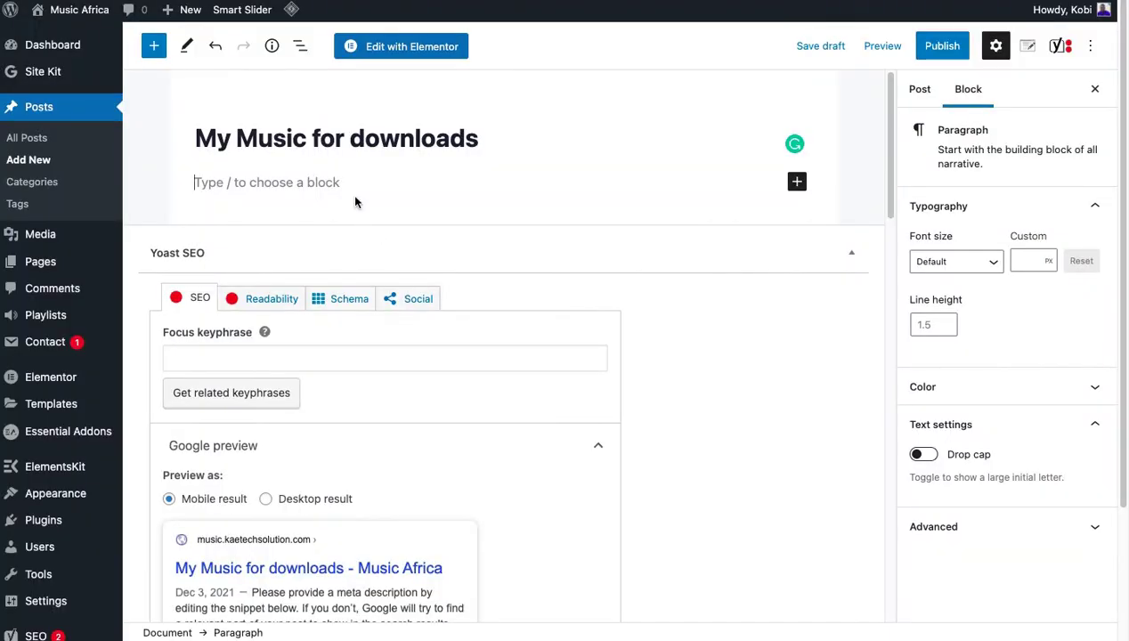
Paste the Lorem Ipsum paragraph into the body and add an empty block below.
text(Lorem Ipsum is simply dummy text of the printing and typesetting industry. Lorem Ipsum has been the industry's standard dummy text ever since the 1500s, when an unknown printer took a galley of type and scrambled it to make a type specimen book. It has survived not only five centuries, but also the leap into electronic typesetting, remaining essentially unchanged. It was popularised in the 1960s with the release of Letraset sheets containing Lorem Ipsum passages, and more recently with desktop publishing software like Aldus PageMaker including versions of Lorem Ipsum.)
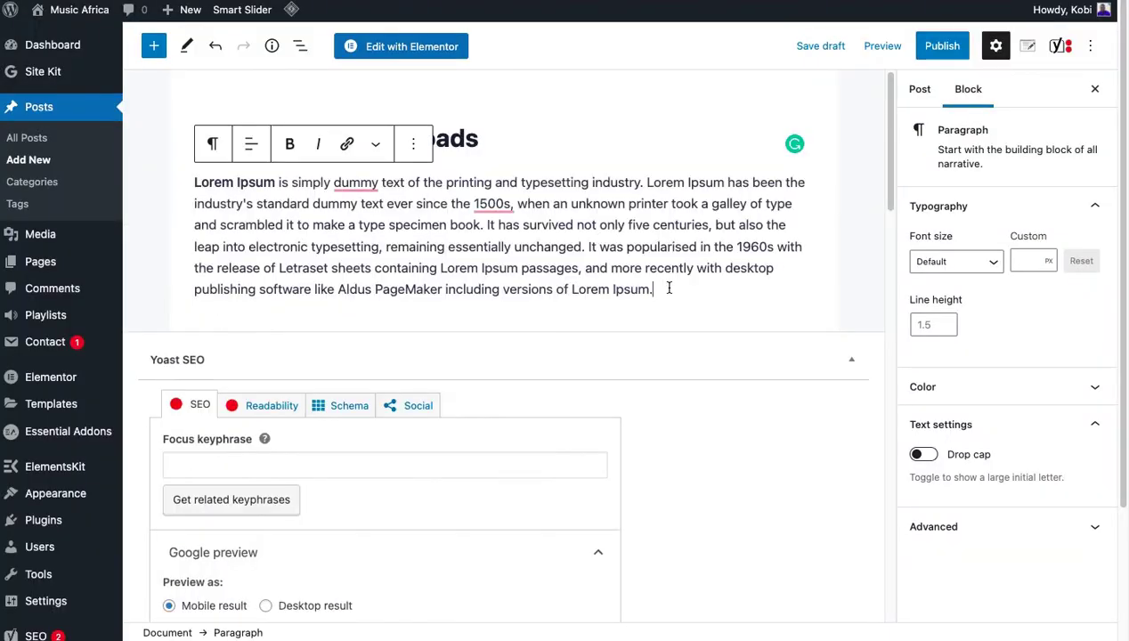
key(Return)
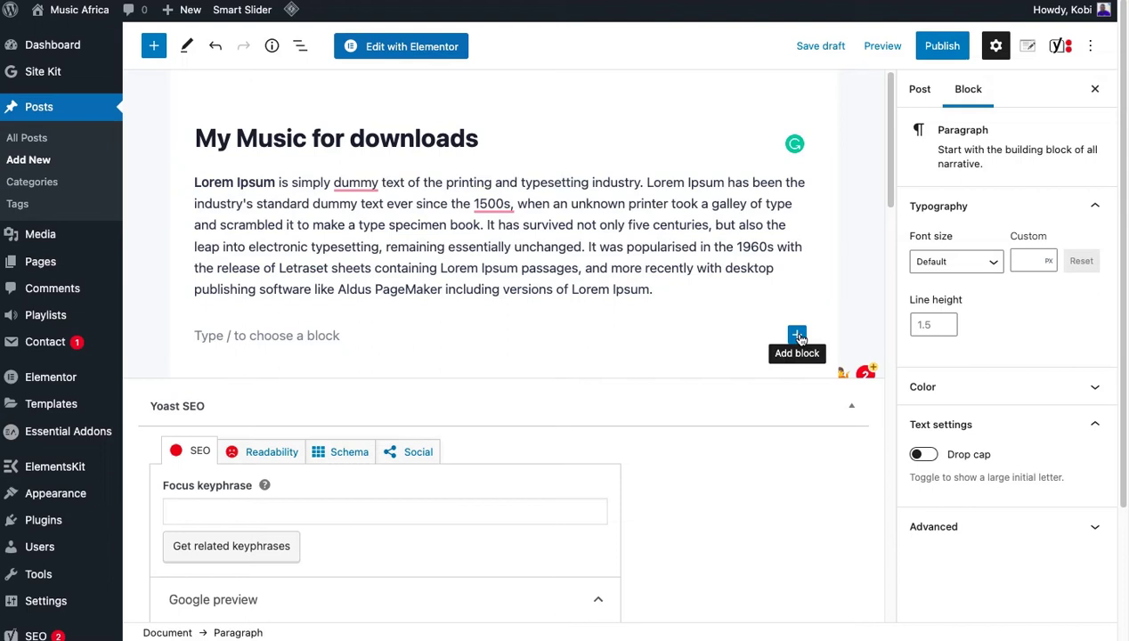
Insert a File block below the paragraph via a 'file' search in the inserter.
click(798, 336)
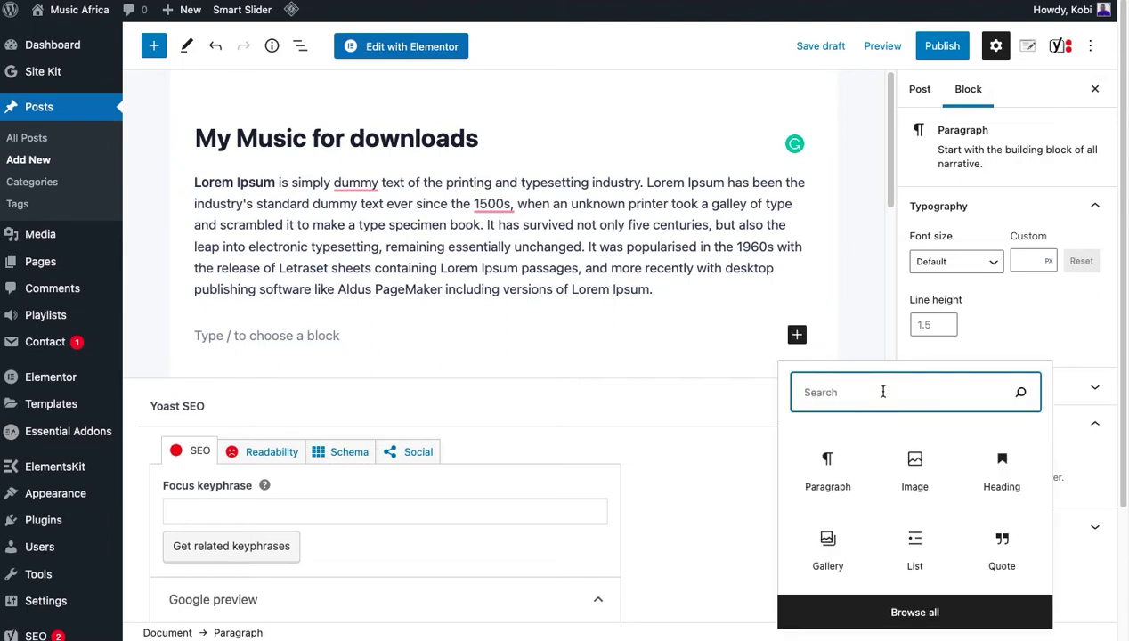
text(file)
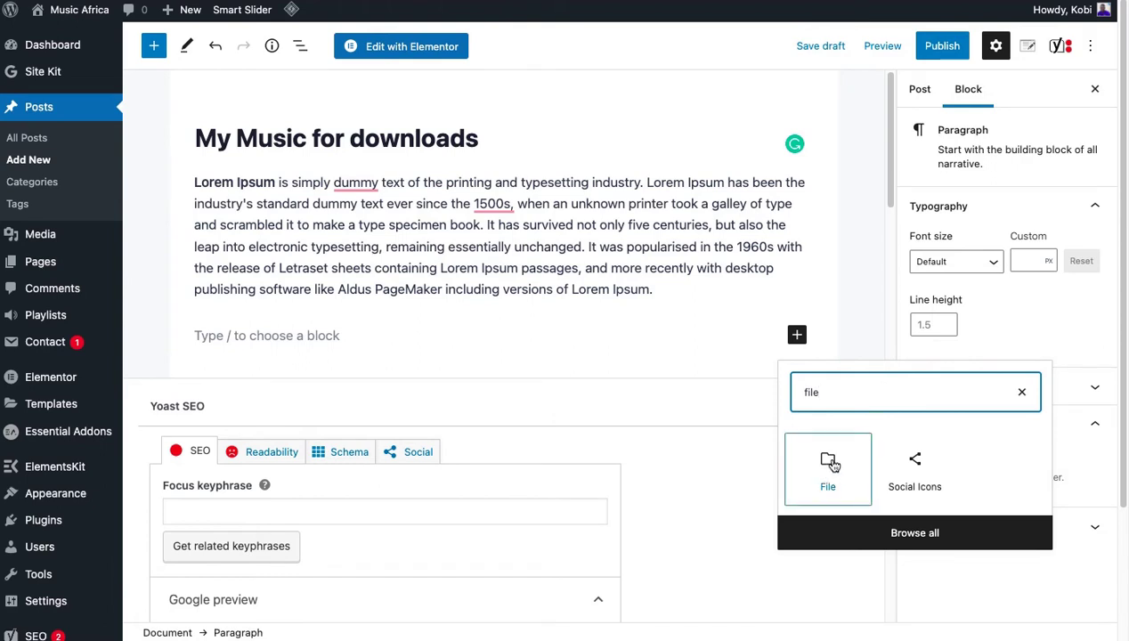
click(830, 464)
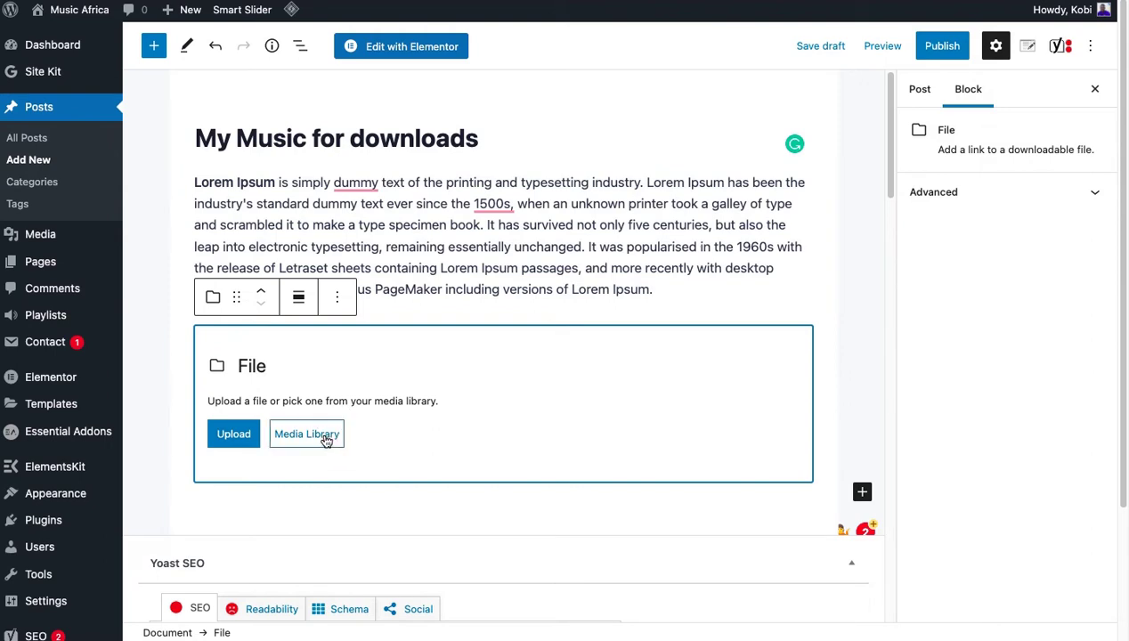
Link the File block to Khin-Rhuminant-Odo-1.mp3 from the Media Library.
click(325, 442)
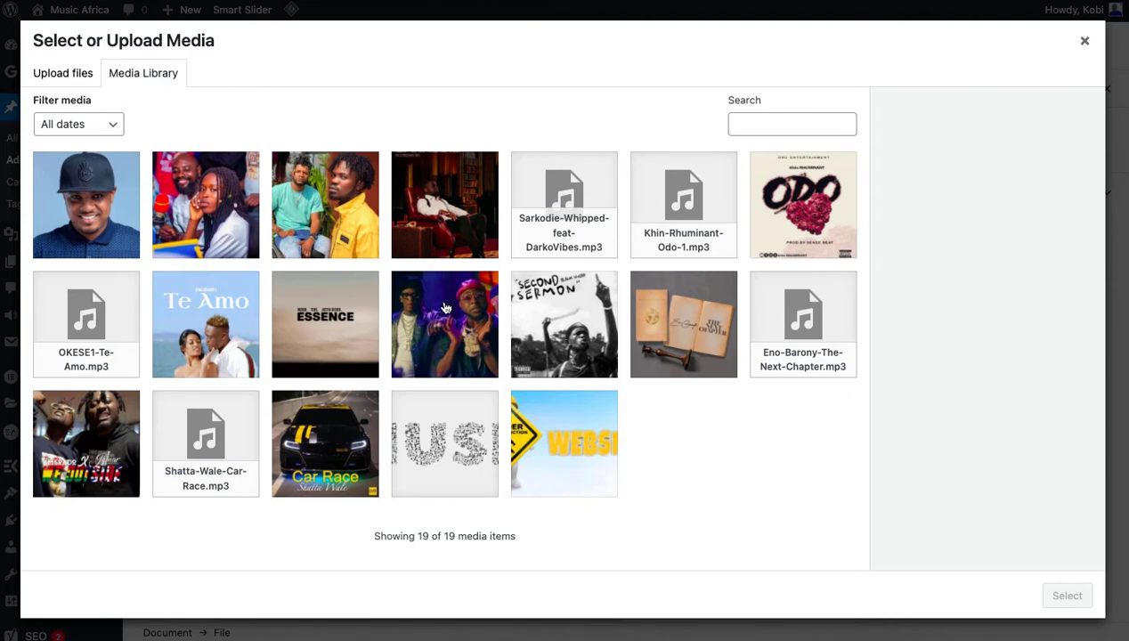
click(678, 220)
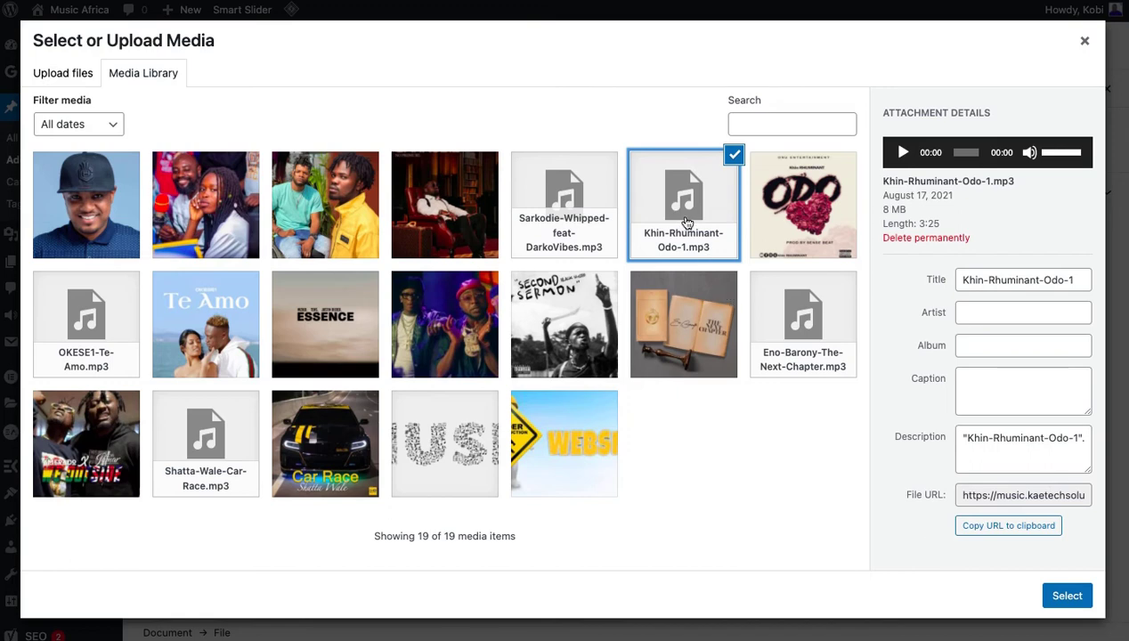
click(1068, 597)
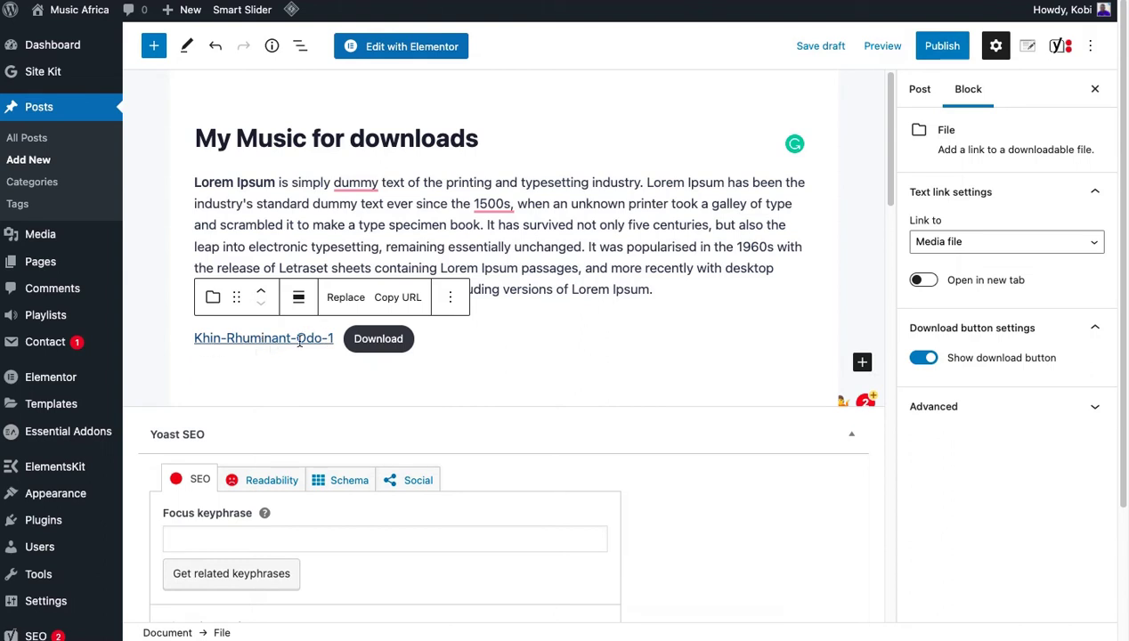
Change the file link text to 'Download Odo by Khin-Rhuminant'.
drag(317, 336, 194, 338)
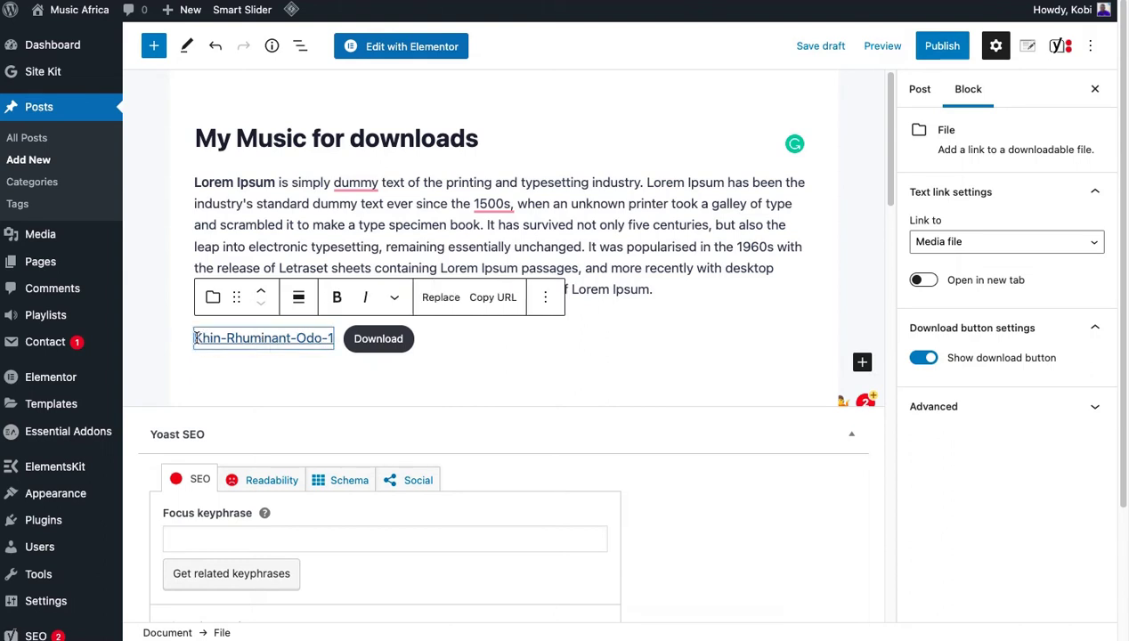
text(D)
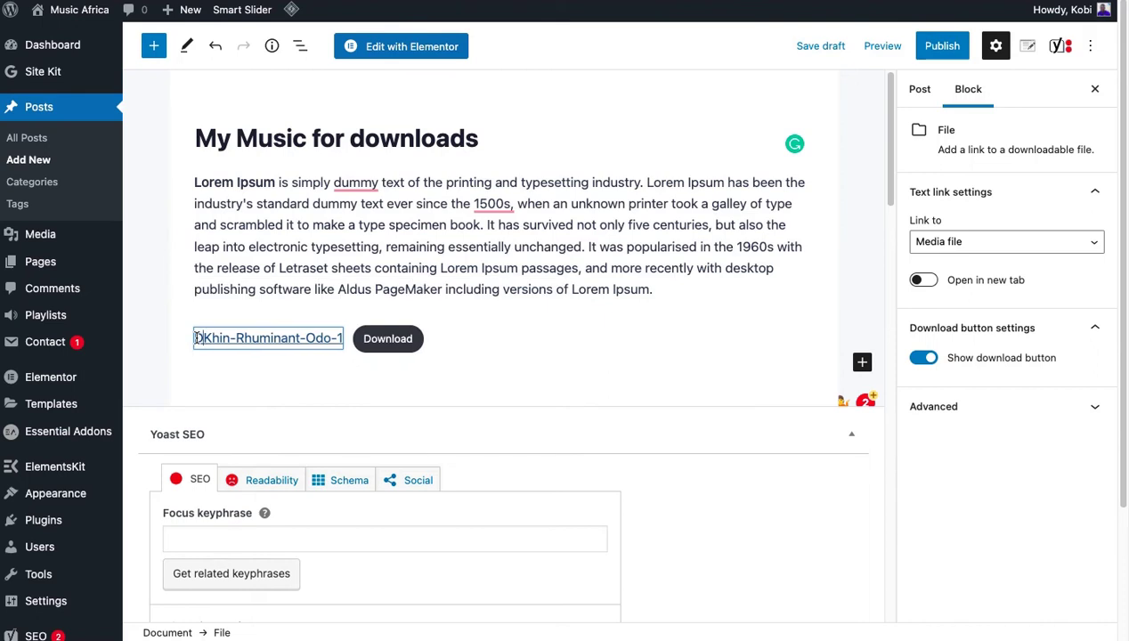
text(own)
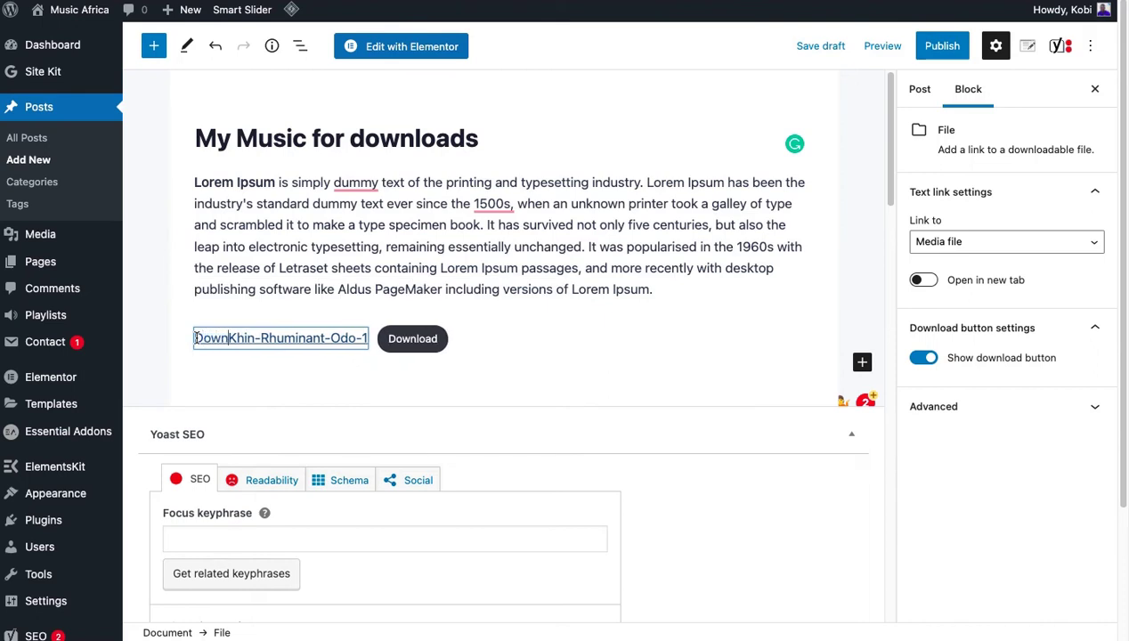
text(load )
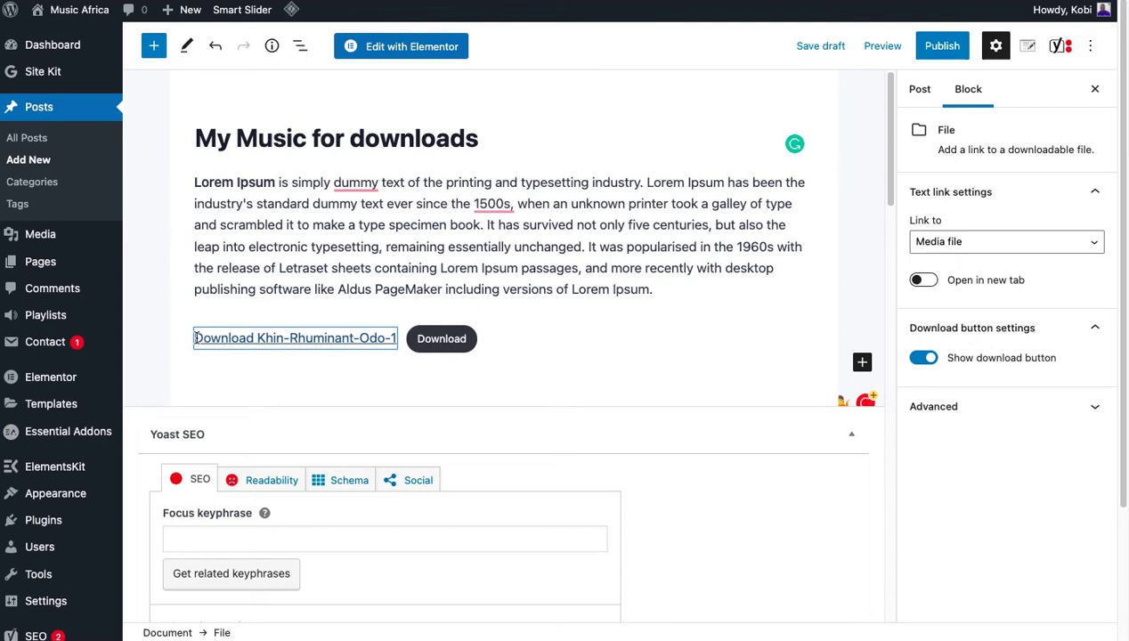
text(O)
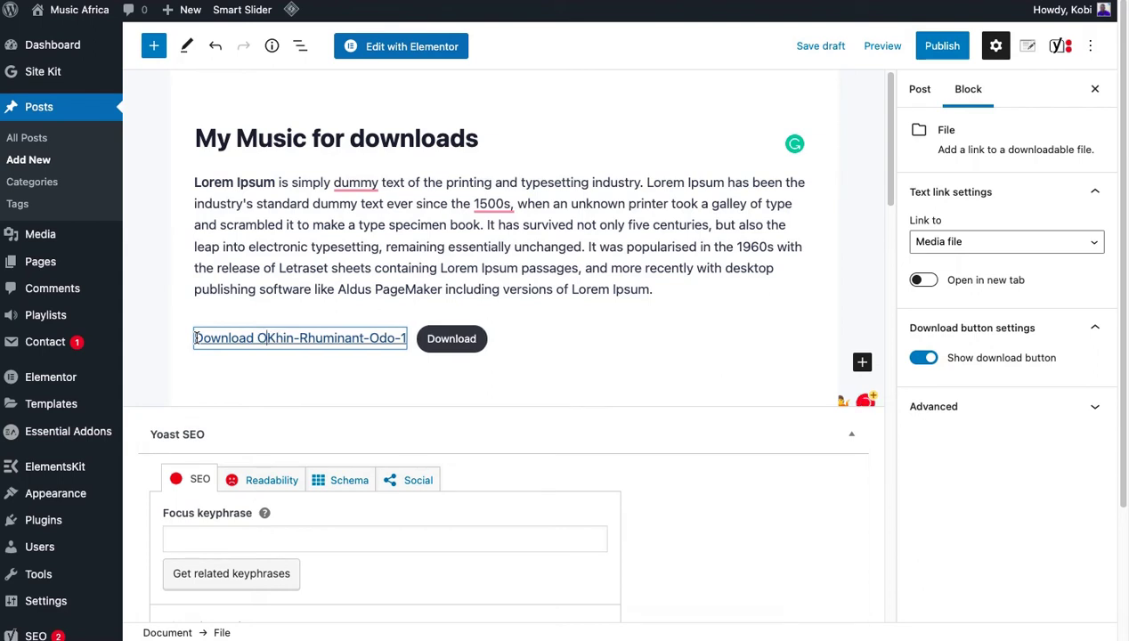
text(do by)
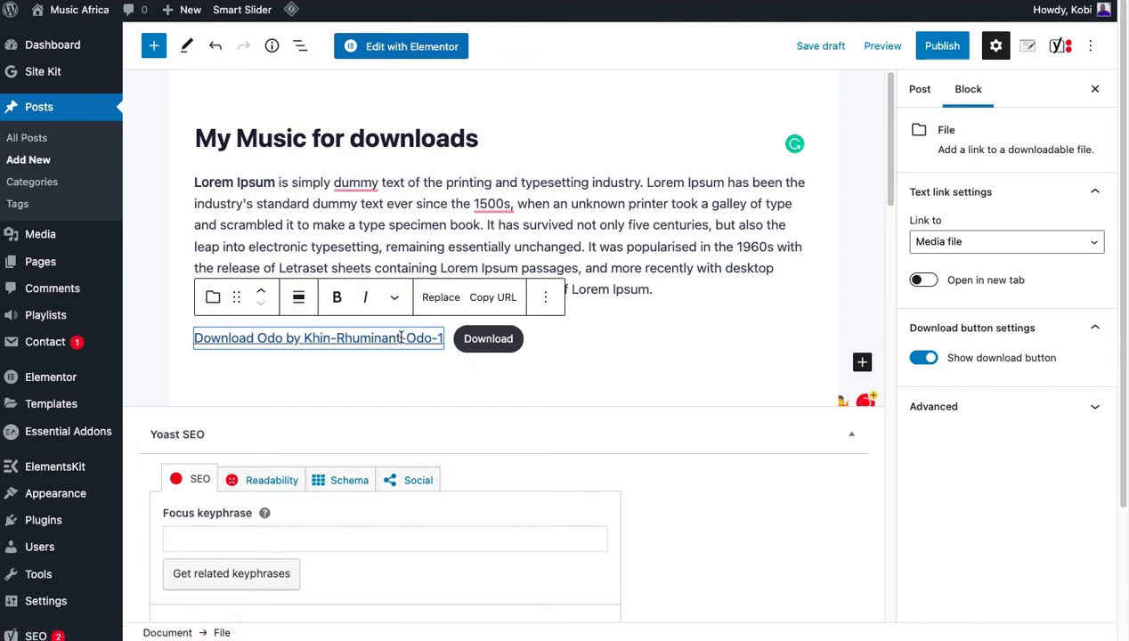
drag(402, 337, 451, 338)
key(BackSpace)
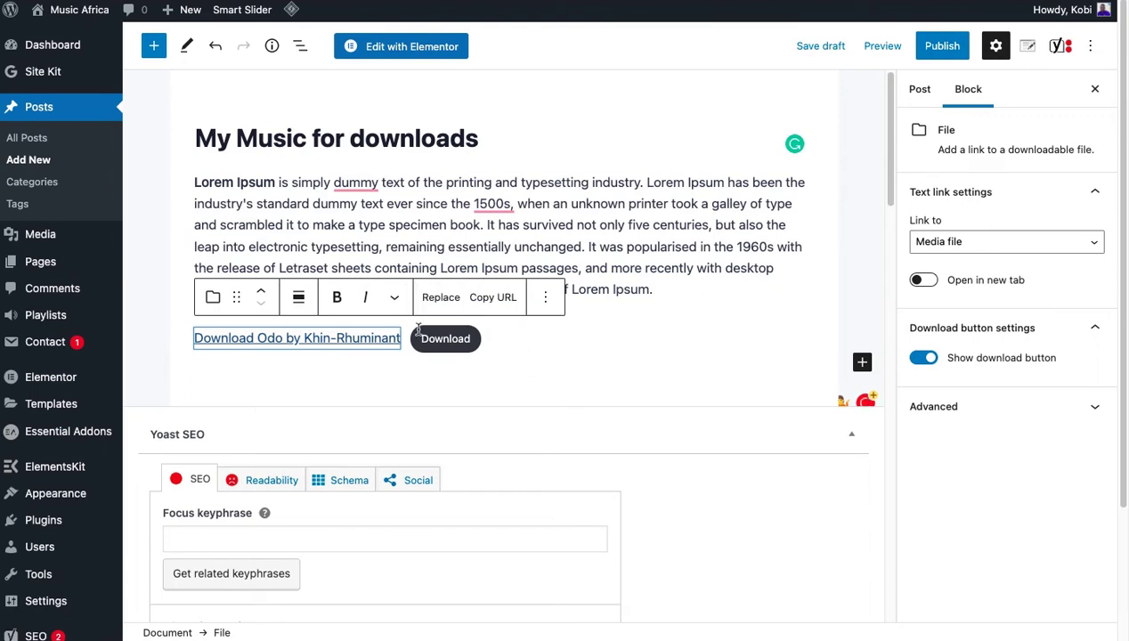
key(Up)
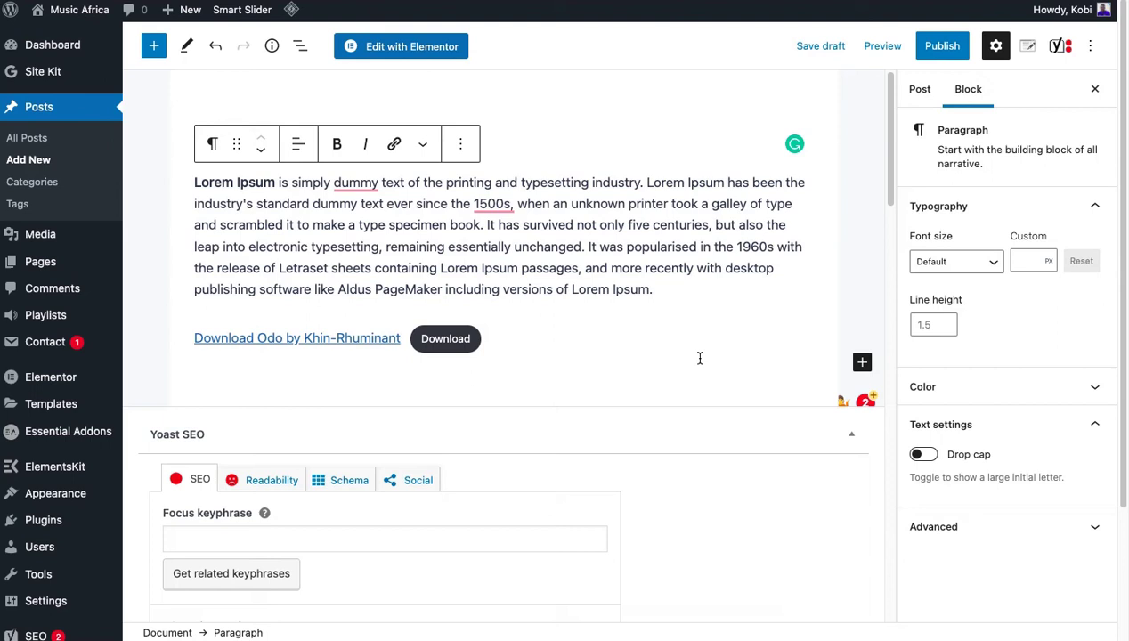
Open the block inserter below the download link.
scroll(700, 360, down, 2)
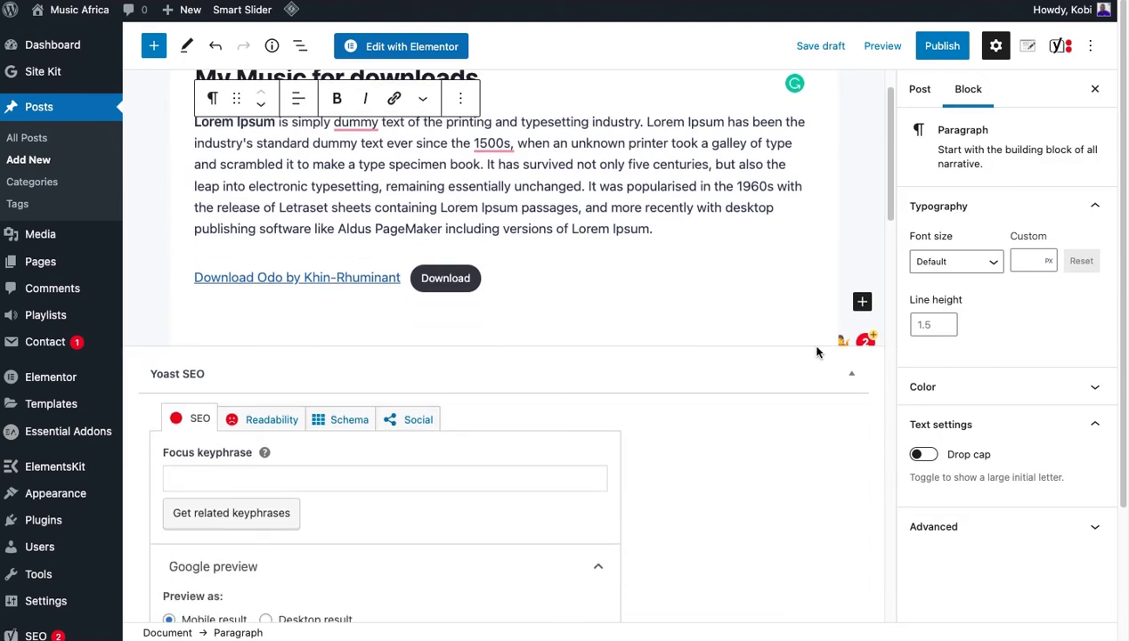
click(862, 303)
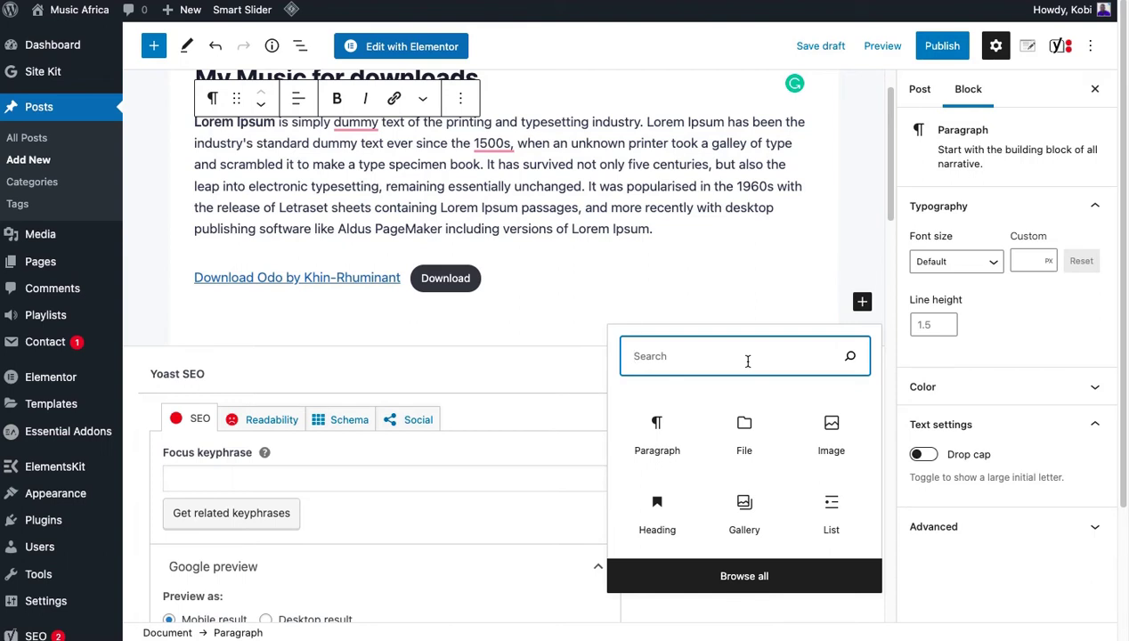
Add an Audio block playing Khin-Rhuminant-Odo-1.mp3 from the Media Library.
text(audio)
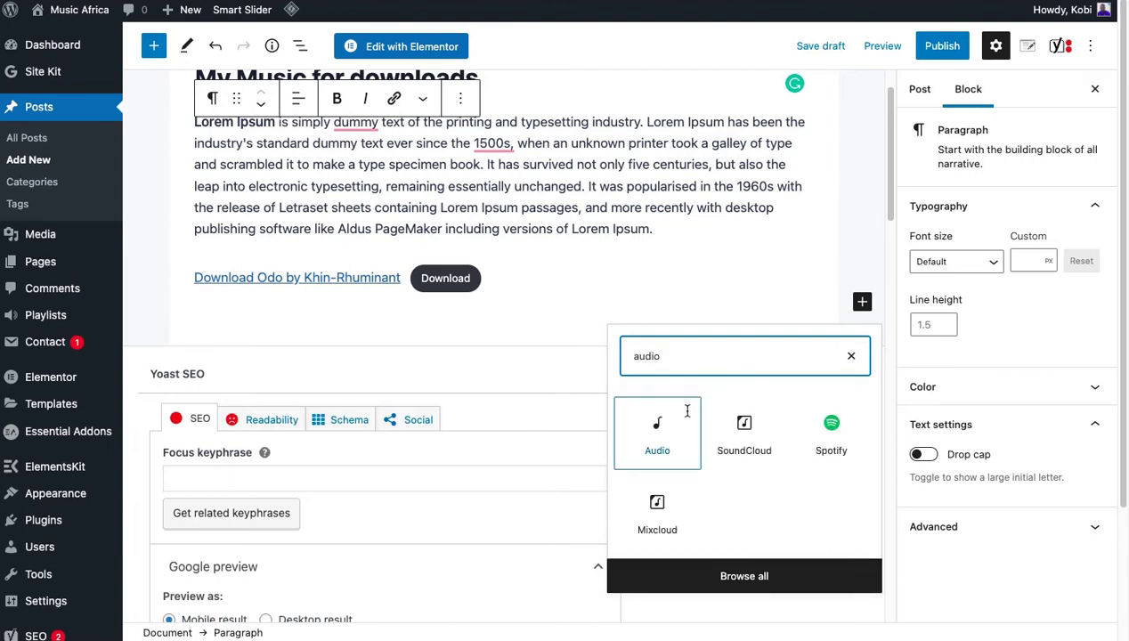
click(657, 436)
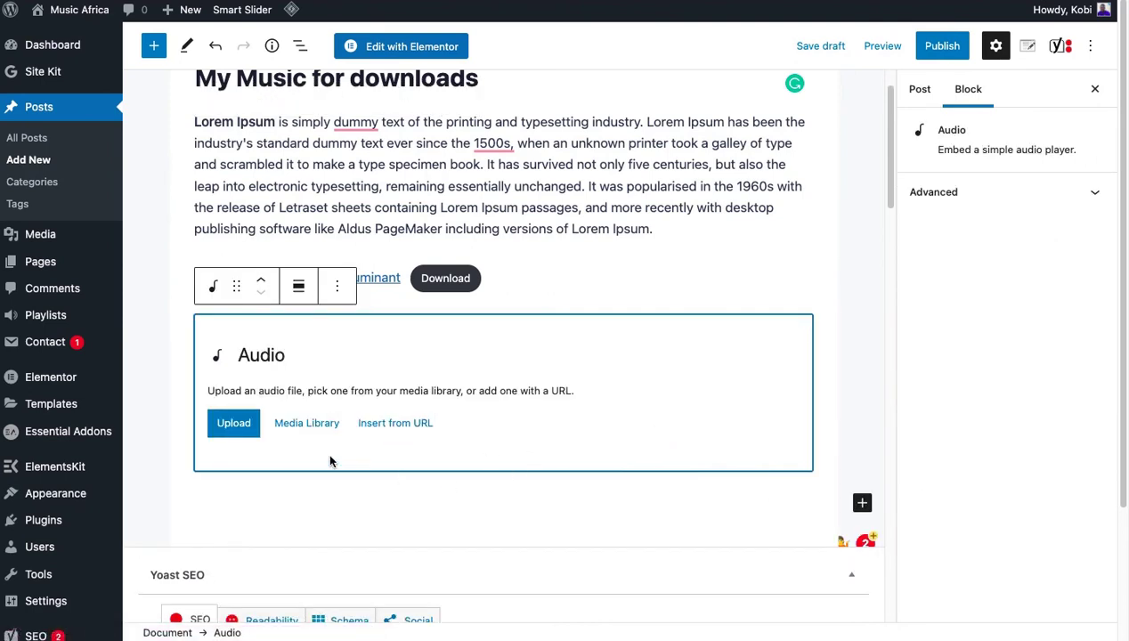
click(297, 427)
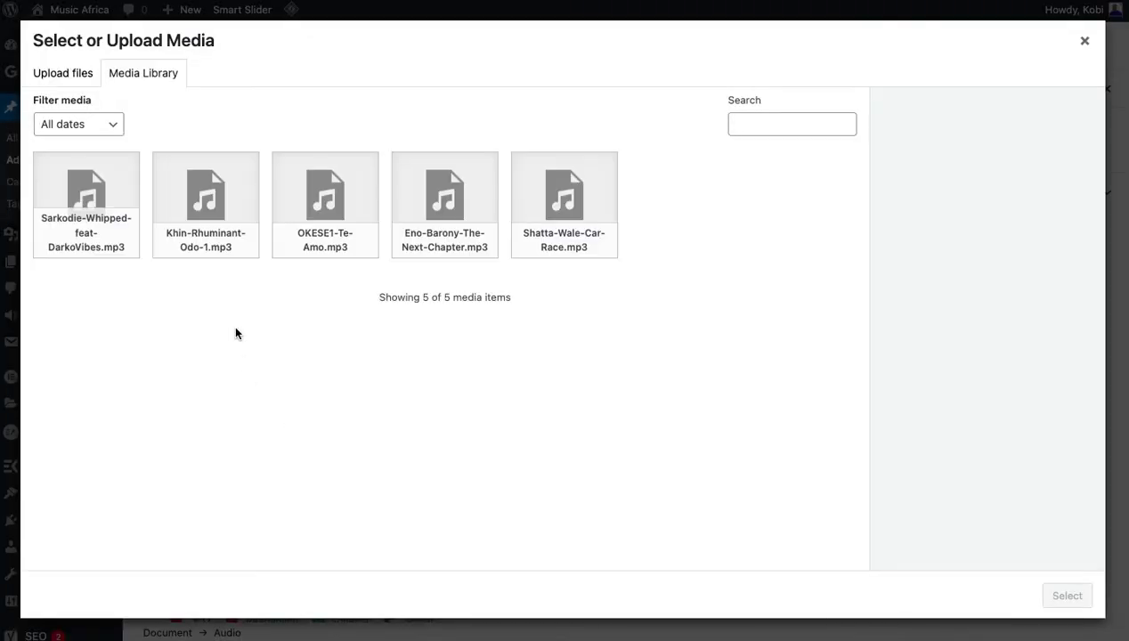
click(207, 234)
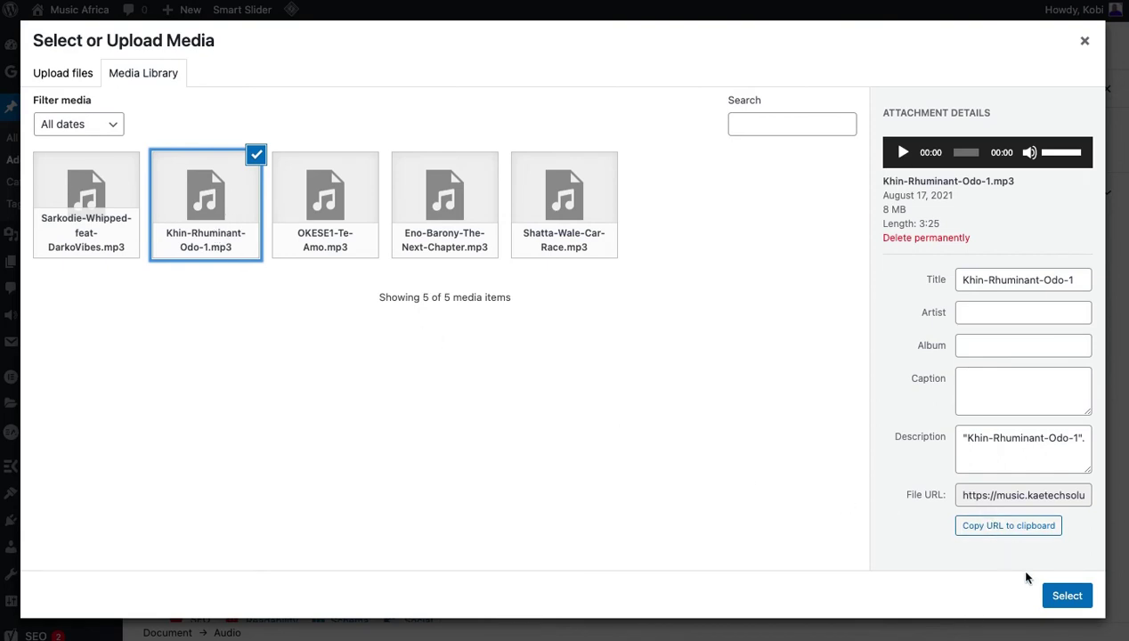
click(1071, 596)
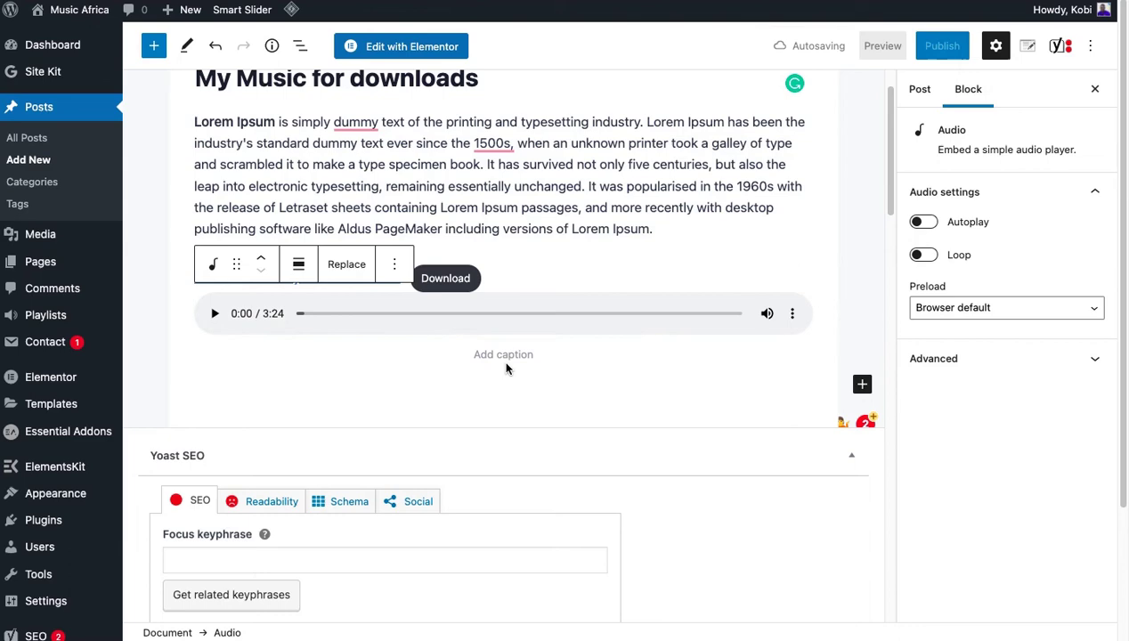
Add a second Lorem Ipsum paragraph below the audio player.
click(554, 378)
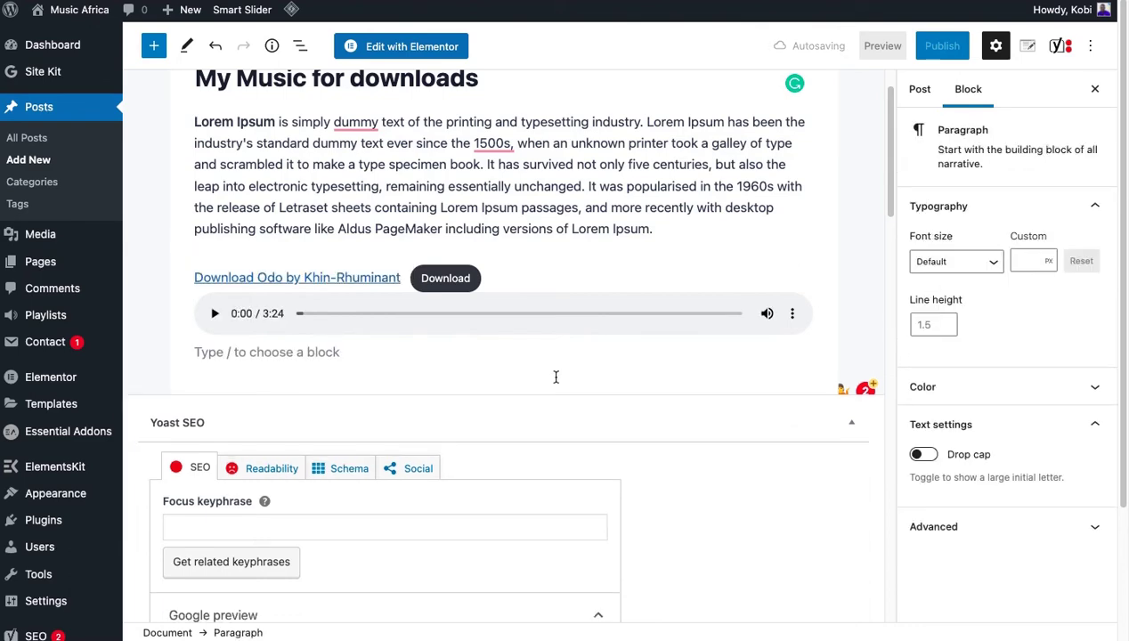
text(Lorem Ipsum is simply dummy text of the printing and typesetting industry. Lorem Ipsum has been the industry's standard dummy text ever since the 1500s, when an unknown printer took a galley of type and scrambled it to make a type specimen book. It has survived not only five centuries, but also the leap into electronic typesetting, remaining essentially unchanged. It was popularised in the 1960s with the release of Letraset sheets containing Lorem Ipsum passages, and more recently with desktop publishing software like Aldus PageMaker including versions of Lorem Ipsum.)
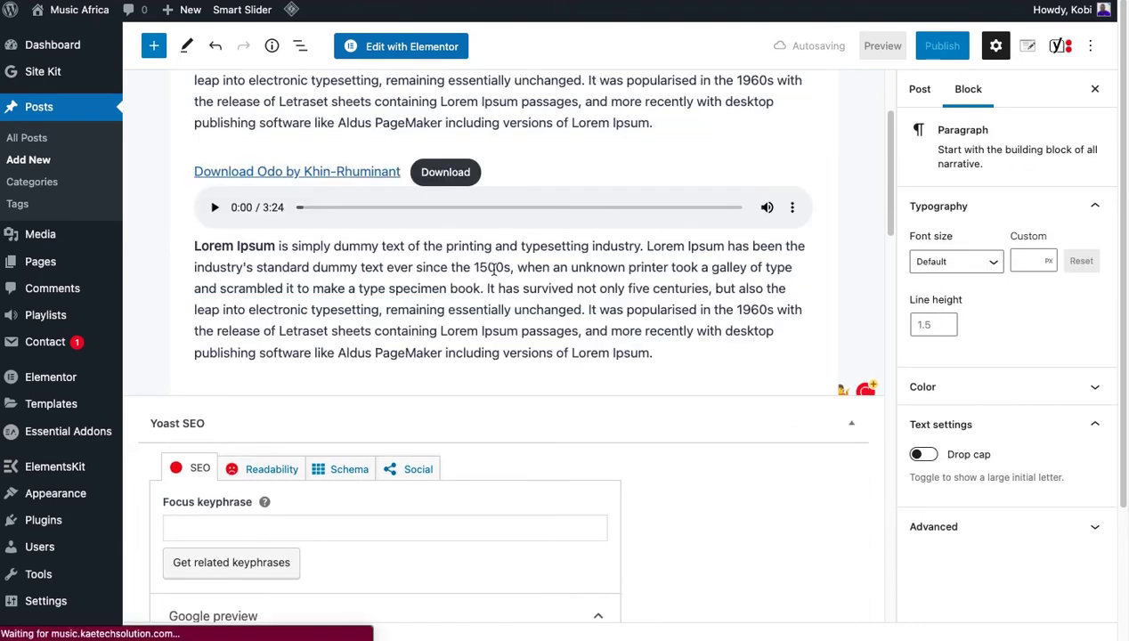
scroll(597, 331, up, 2)
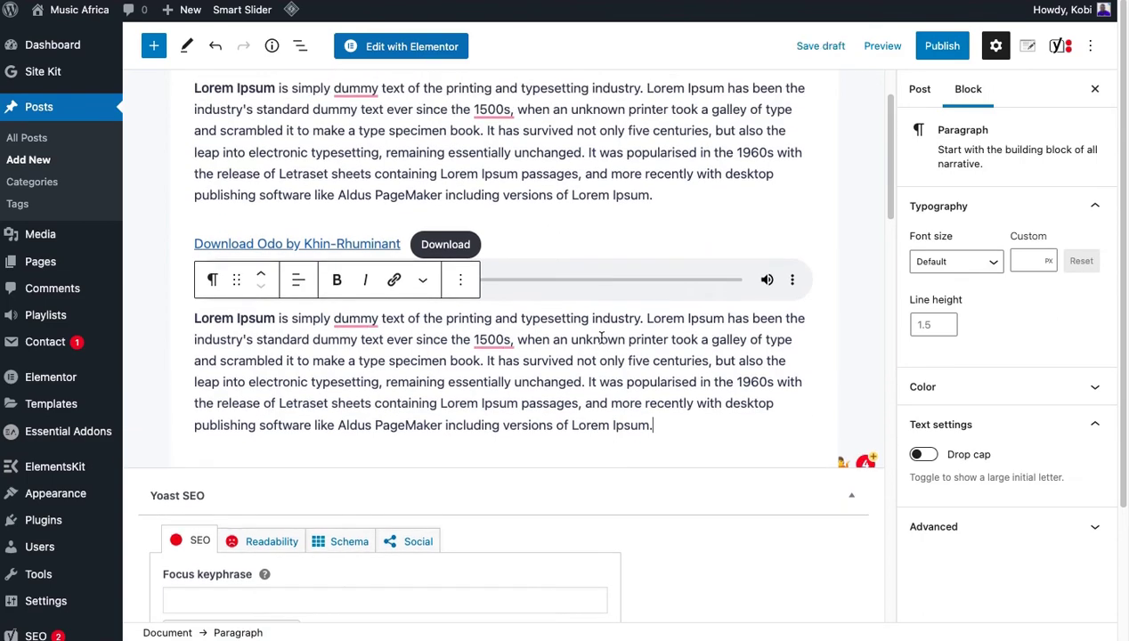
scroll(601, 338, up, 2)
scroll(601, 338, up, 1)
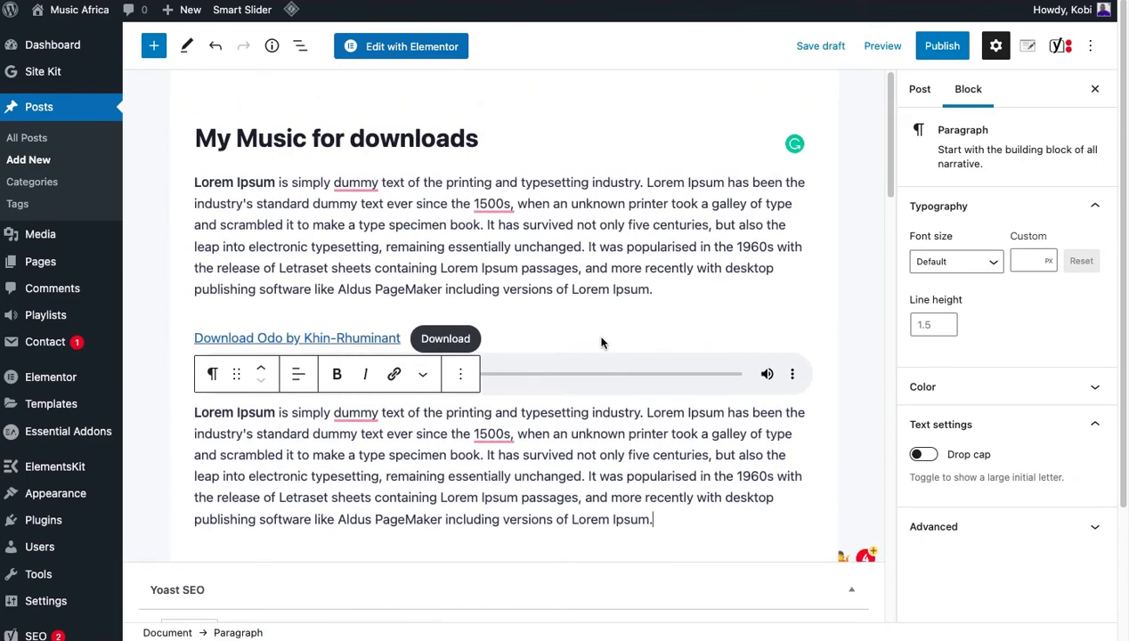
Set the ODO cover art as the post's featured image.
click(920, 92)
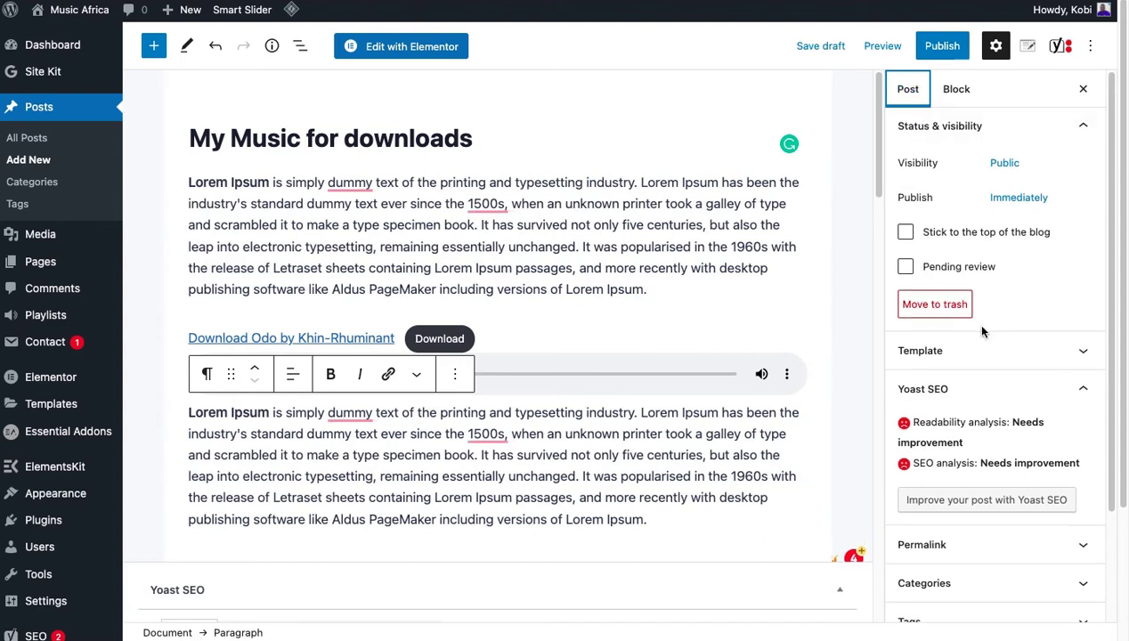
scroll(982, 331, down, 3)
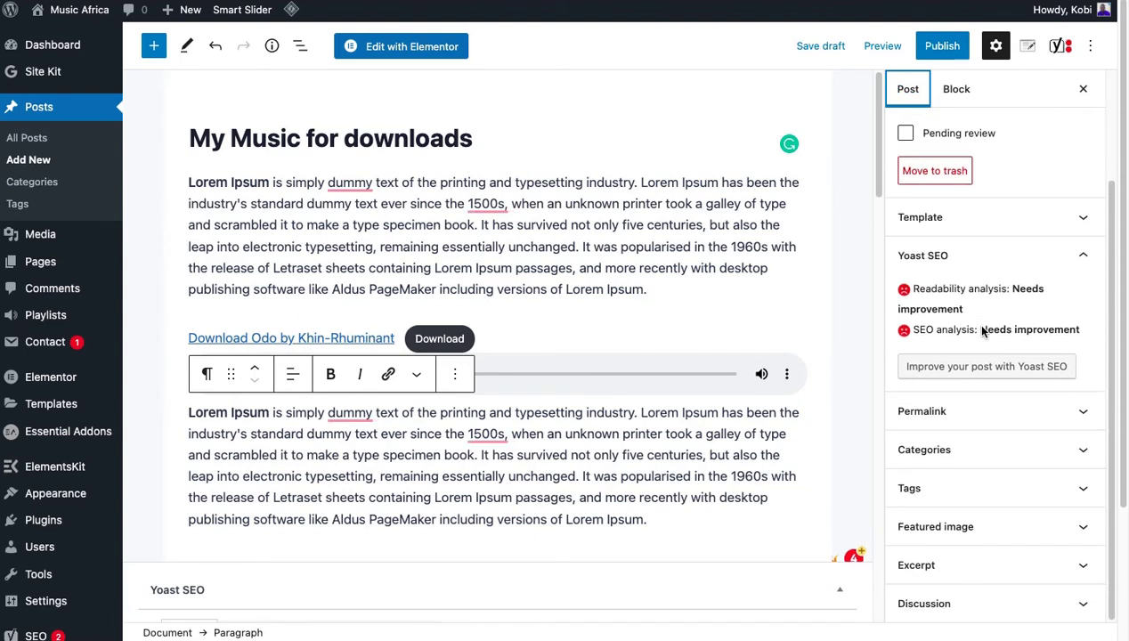
click(943, 526)
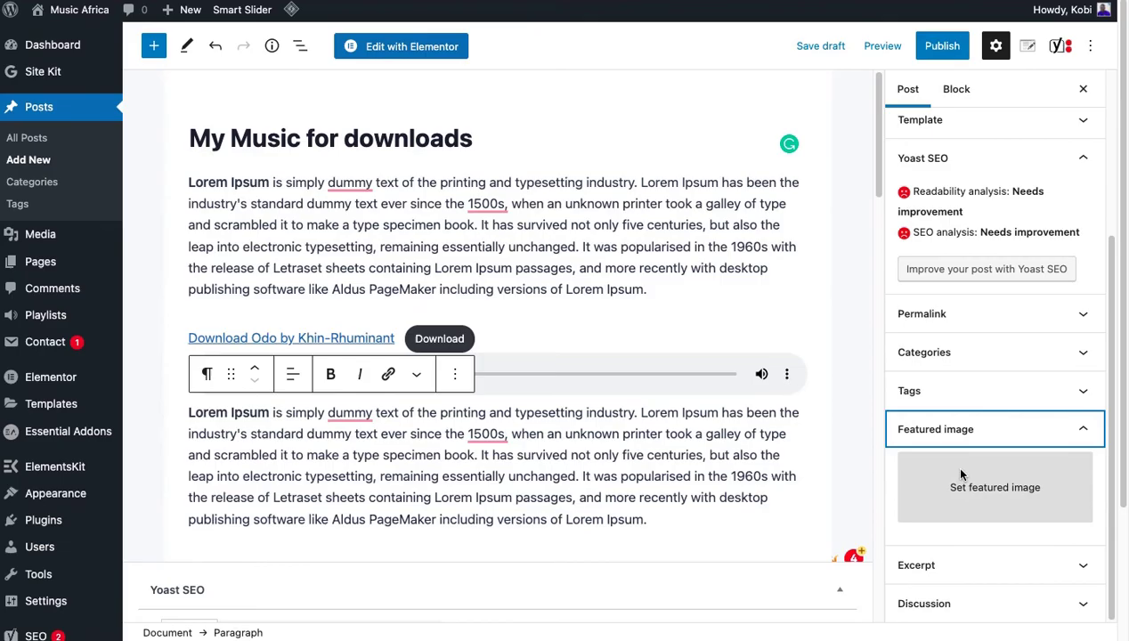
click(965, 494)
click(965, 494)
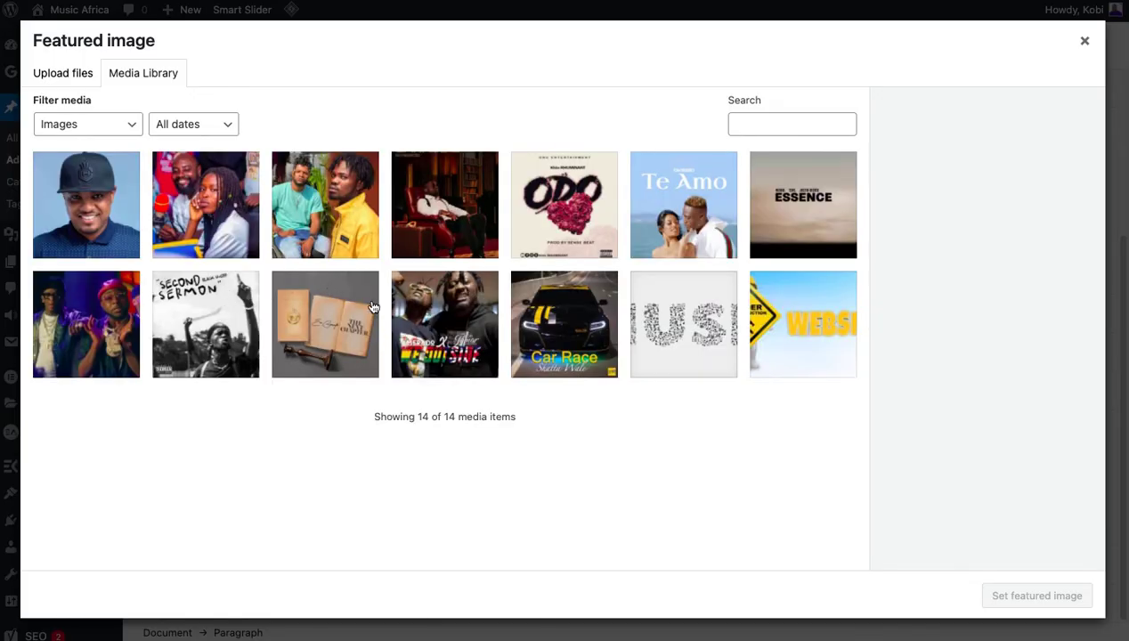
click(550, 207)
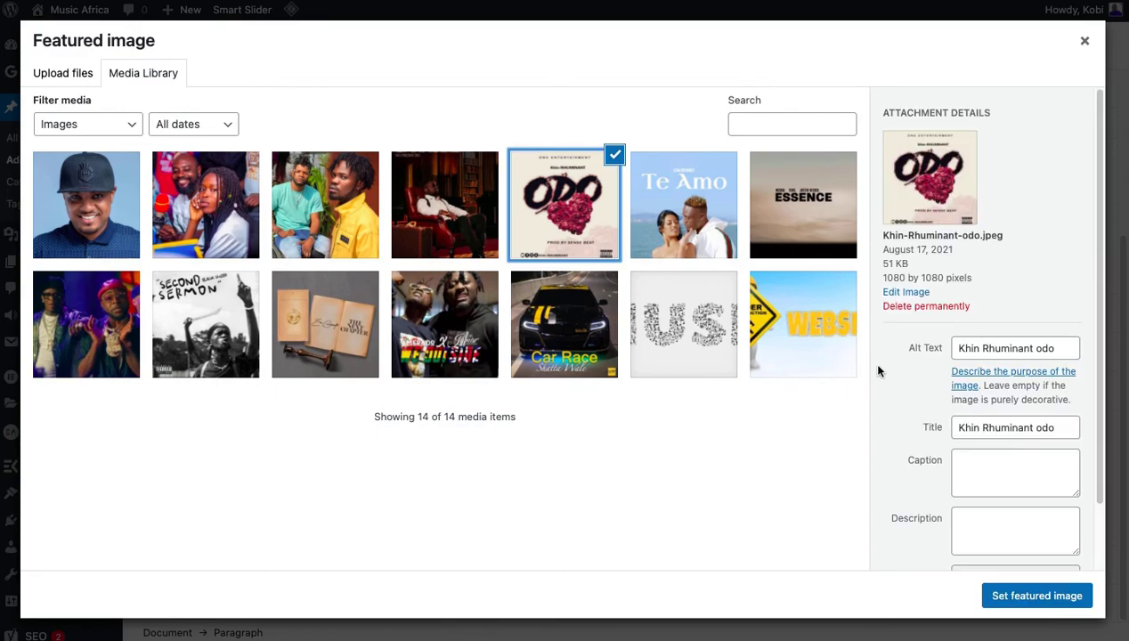
click(1017, 596)
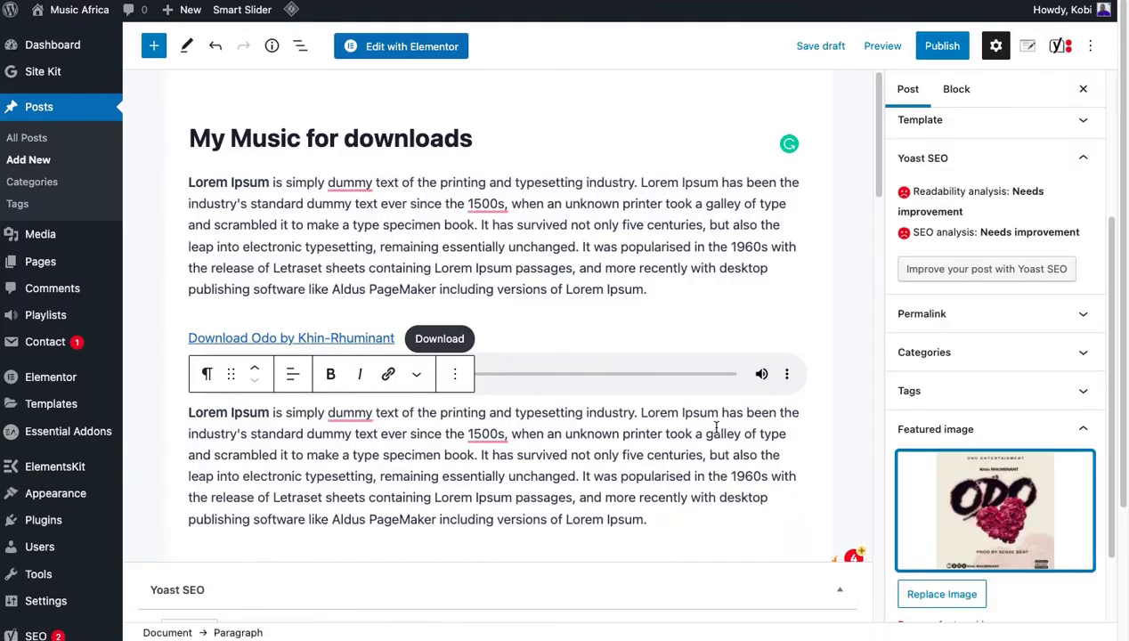
Publish 'My Music for downloads' and open the live post in a new tab.
click(945, 49)
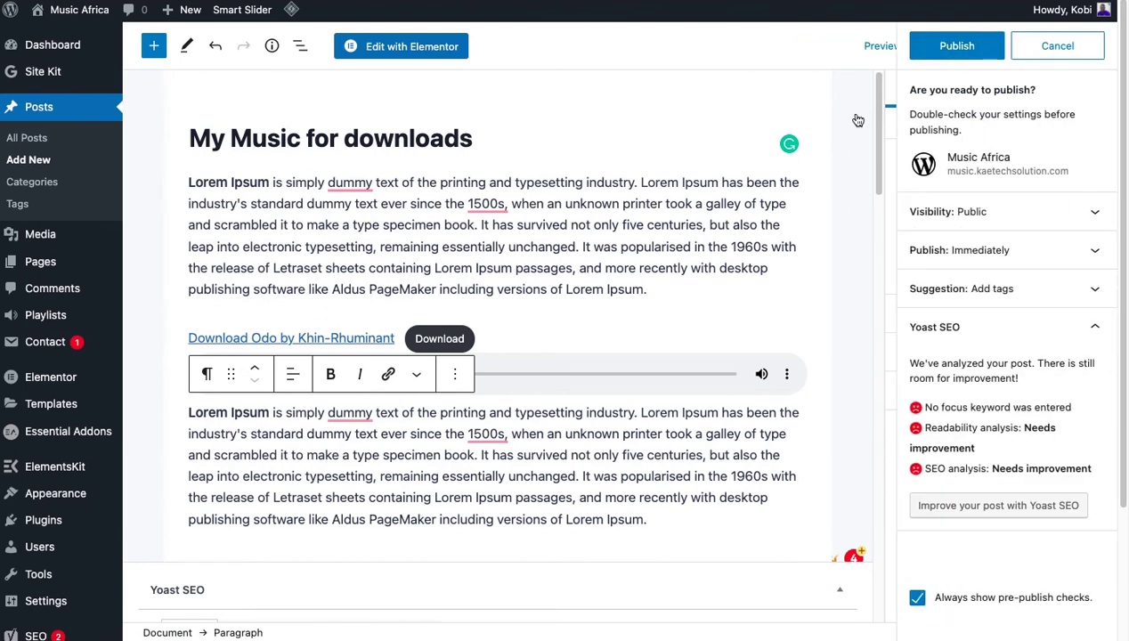
click(958, 45)
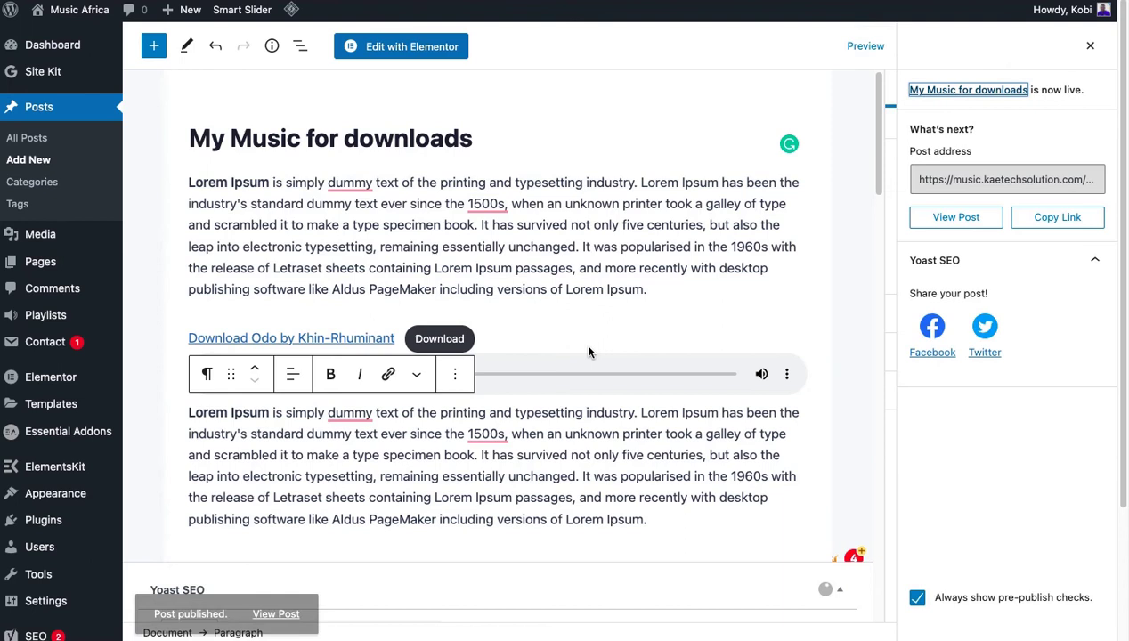
click(281, 595)
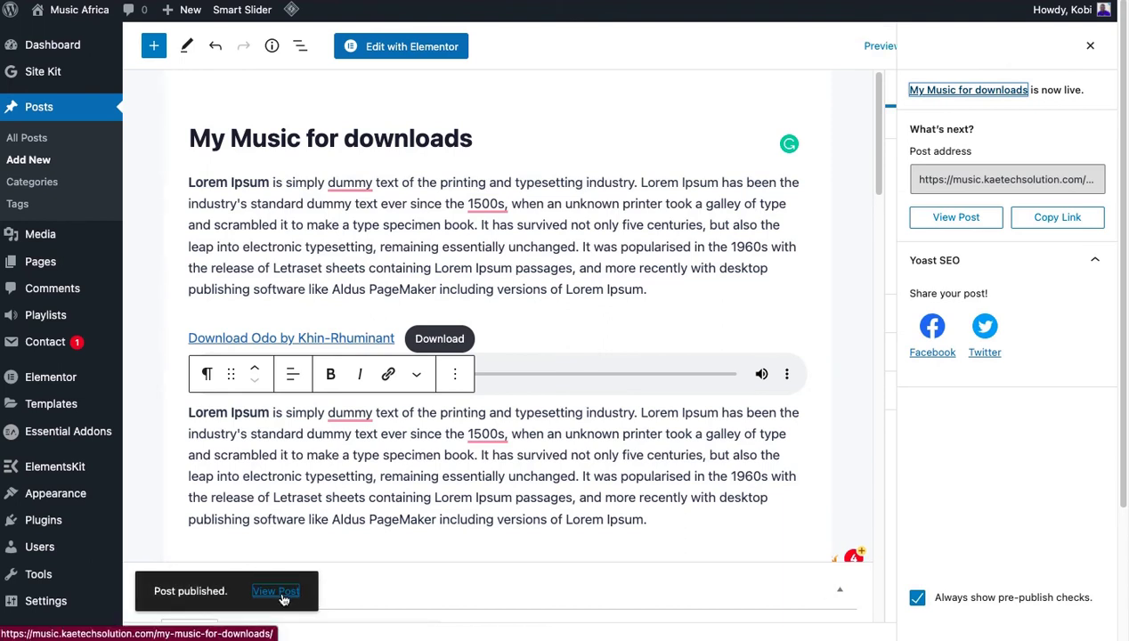
right_click(282, 594)
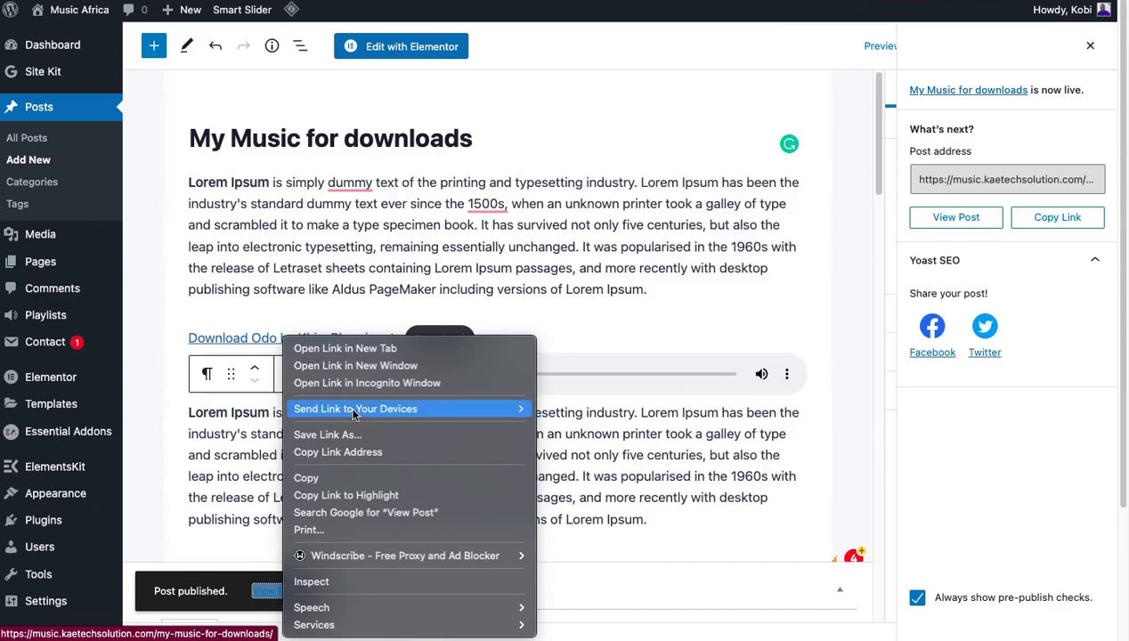
click(387, 348)
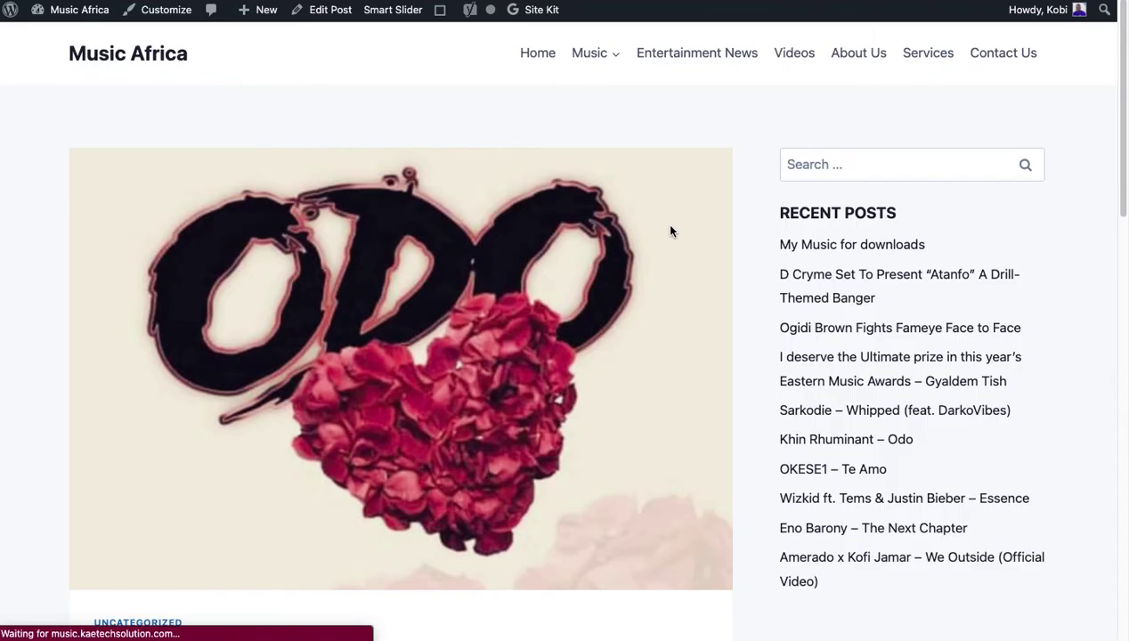
Scroll down the live post and try the Odo MP3 Download link.
scroll(671, 231, down, 2)
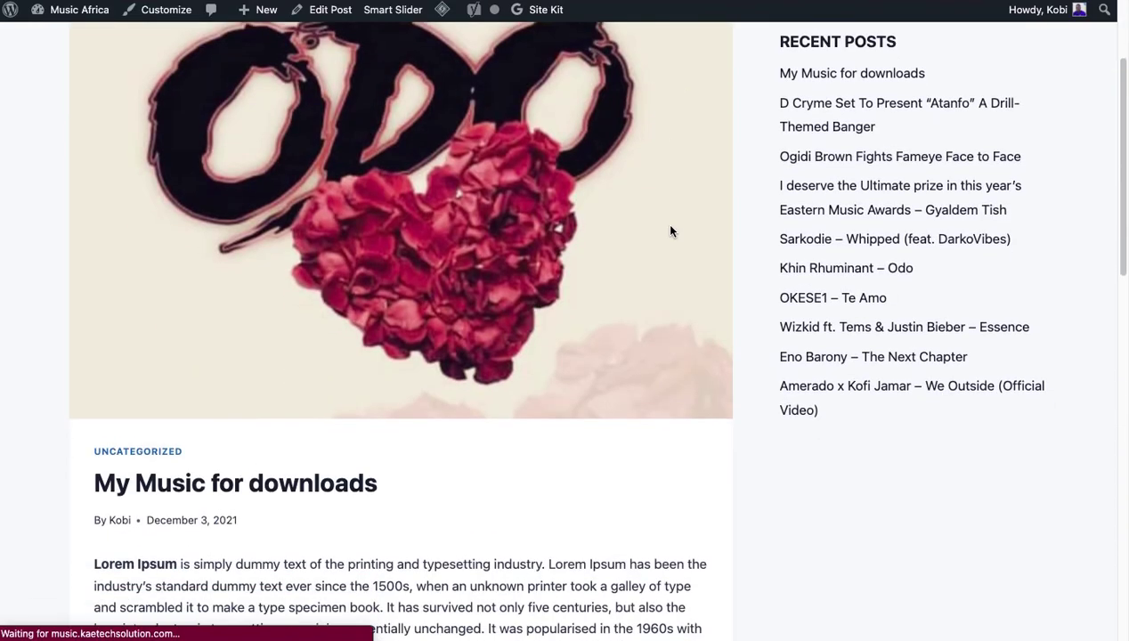
scroll(671, 232, down, 1)
scroll(672, 232, down, 2)
scroll(671, 231, down, 2)
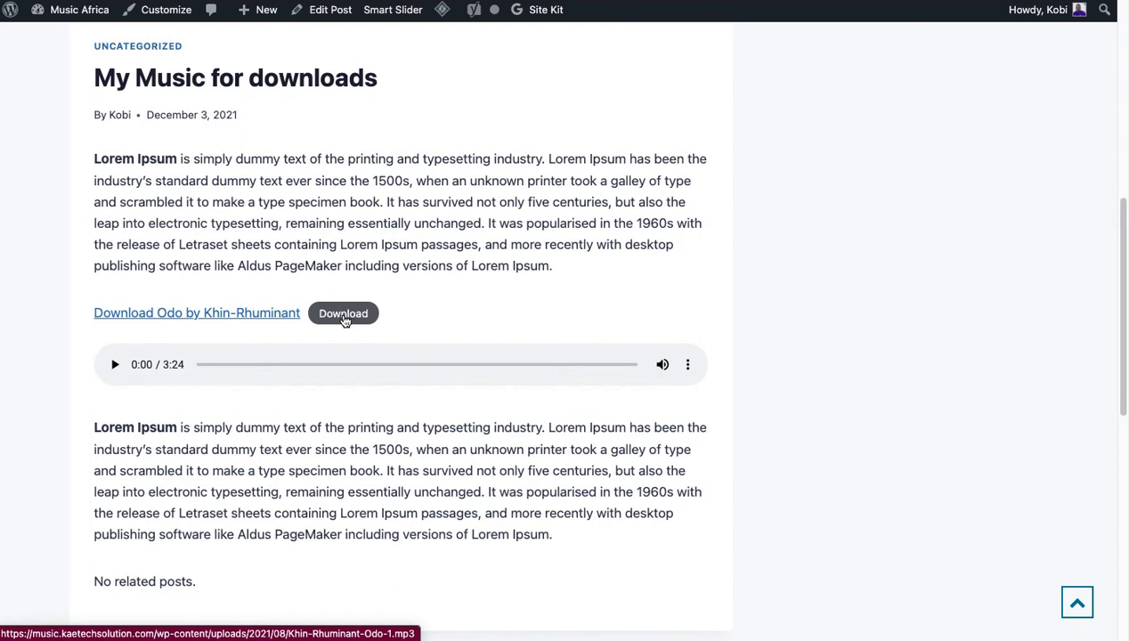
click(344, 319)
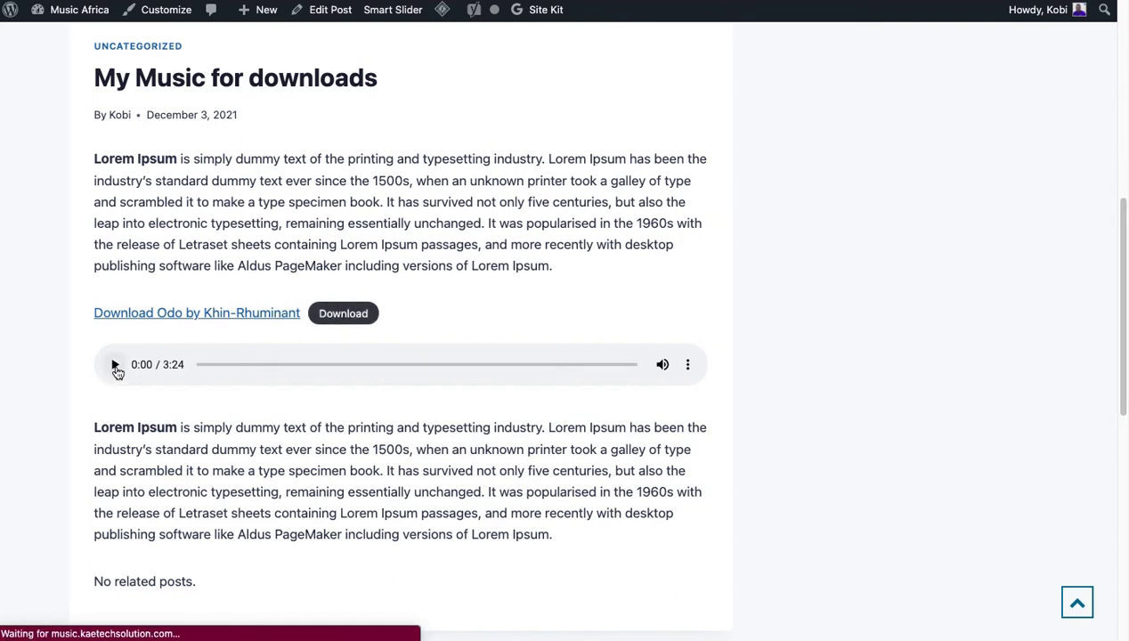
Play and pause the Odo track, then download it from the player's ⋮ menu.
click(115, 366)
click(116, 367)
click(689, 367)
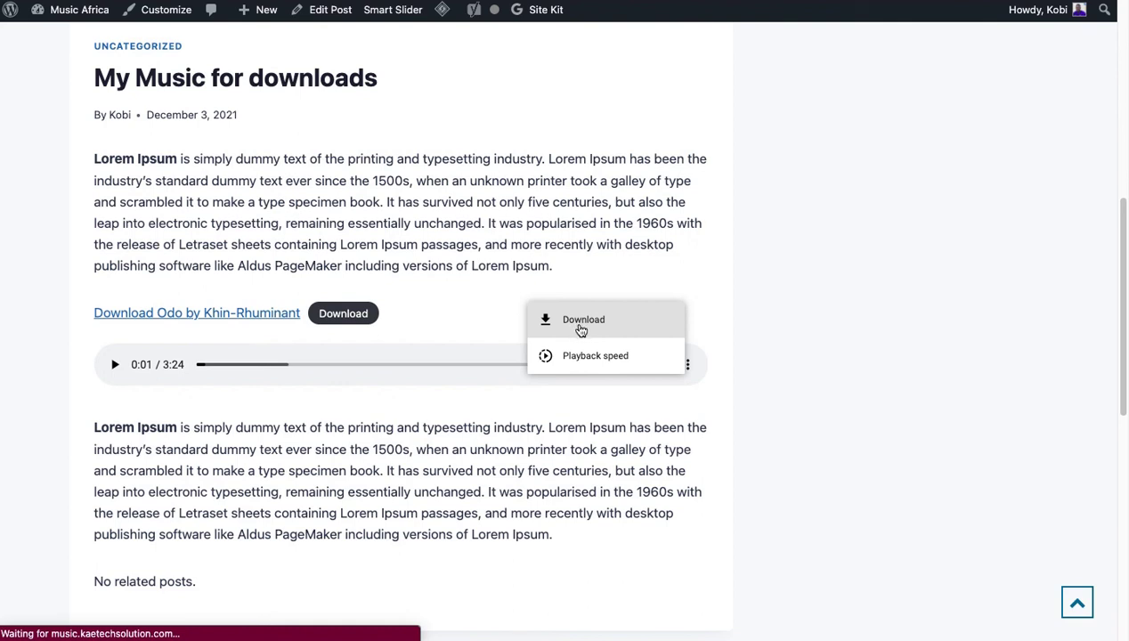
click(712, 281)
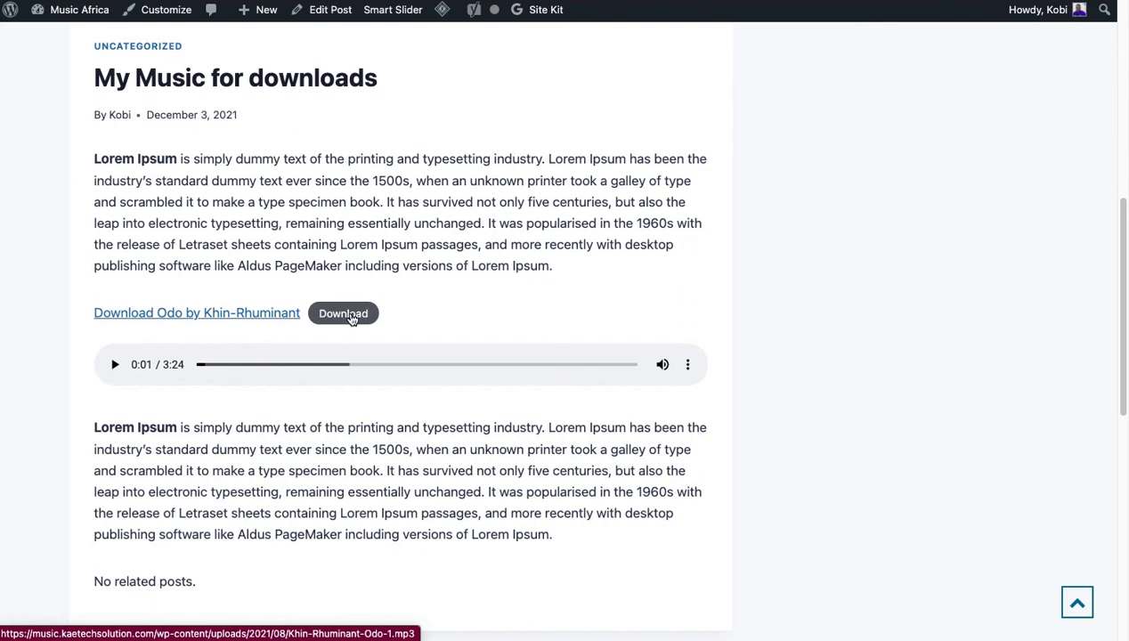
Download Khin-Rhuminant-Odo-1.mp3 from the post, scrolling the page as it downloads.
click(346, 315)
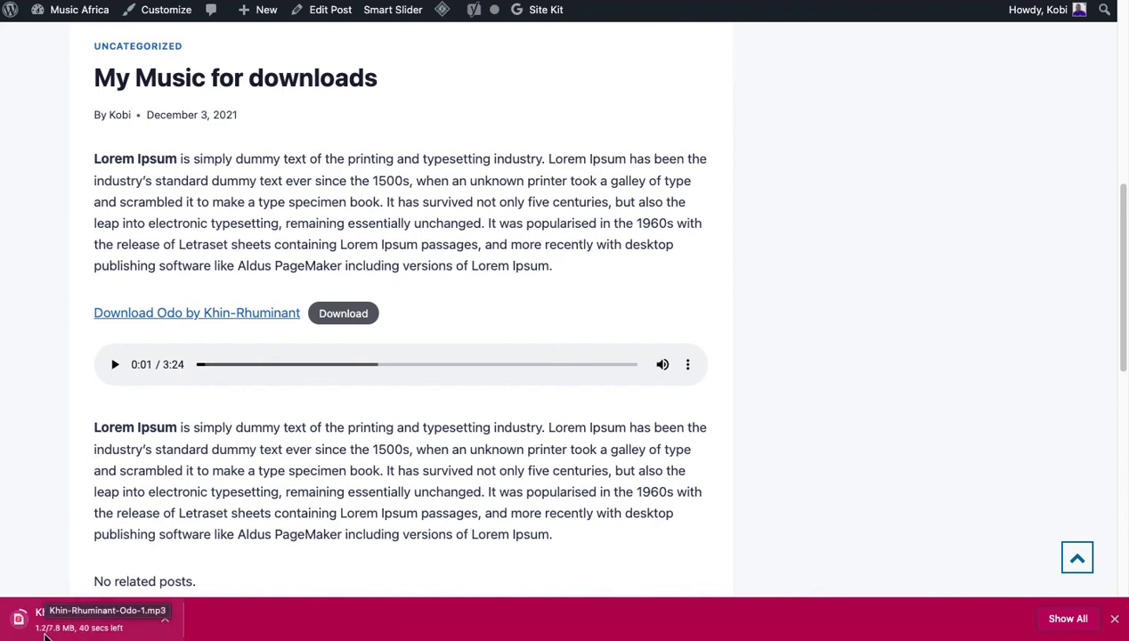
scroll(561, 380, up, 1)
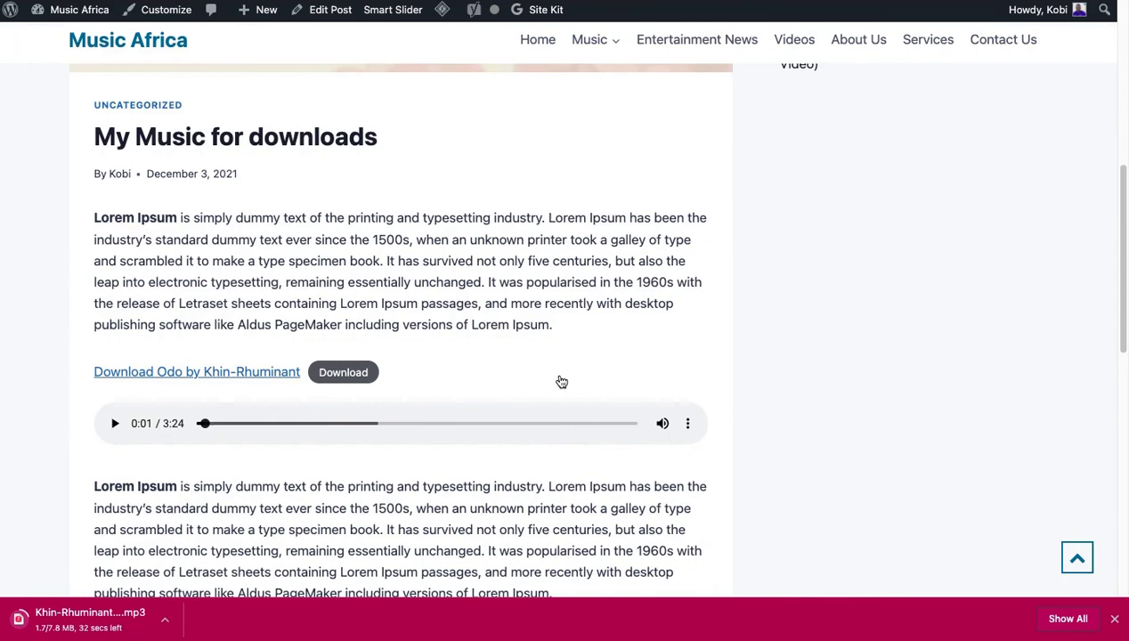
scroll(561, 381, up, 5)
scroll(559, 379, down, 2)
scroll(559, 380, down, 2)
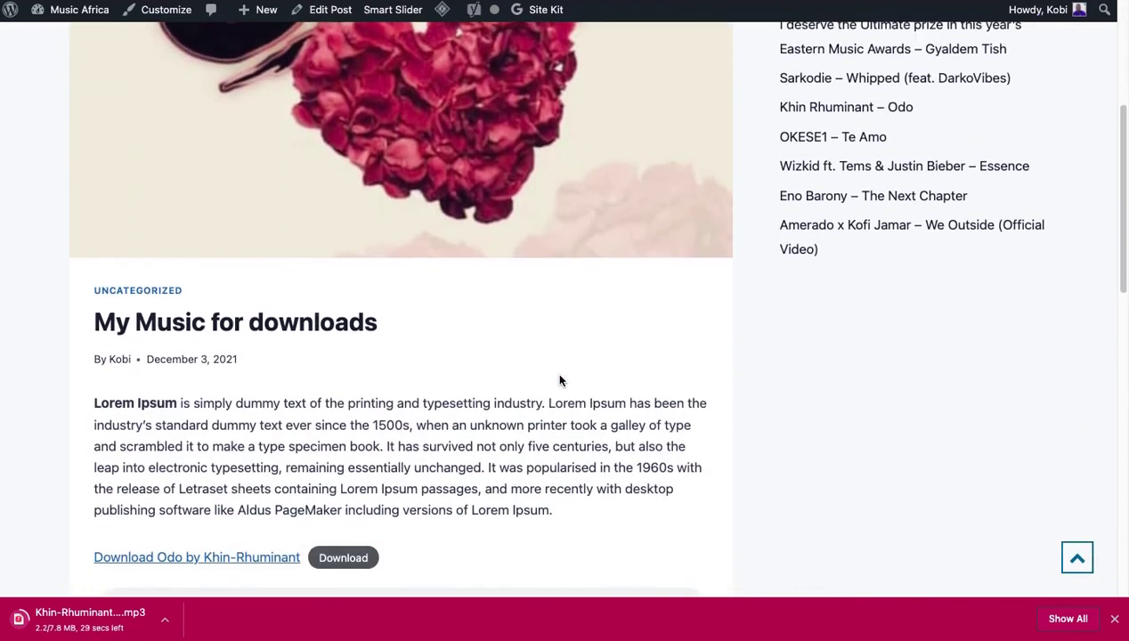
scroll(559, 379, down, 2)
scroll(559, 378, down, 2)
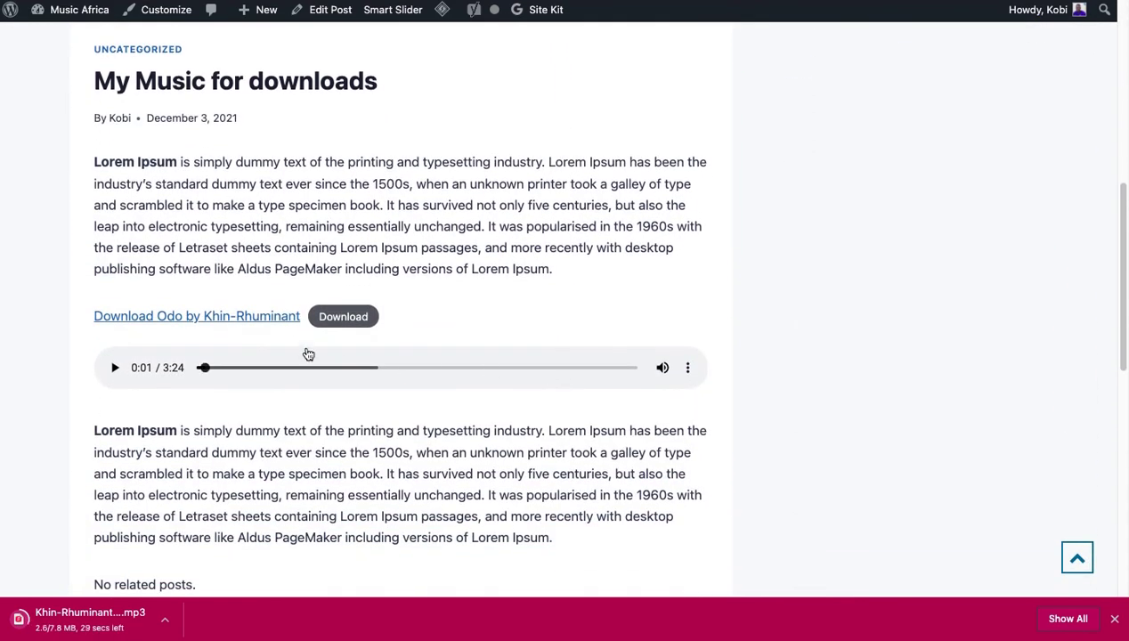